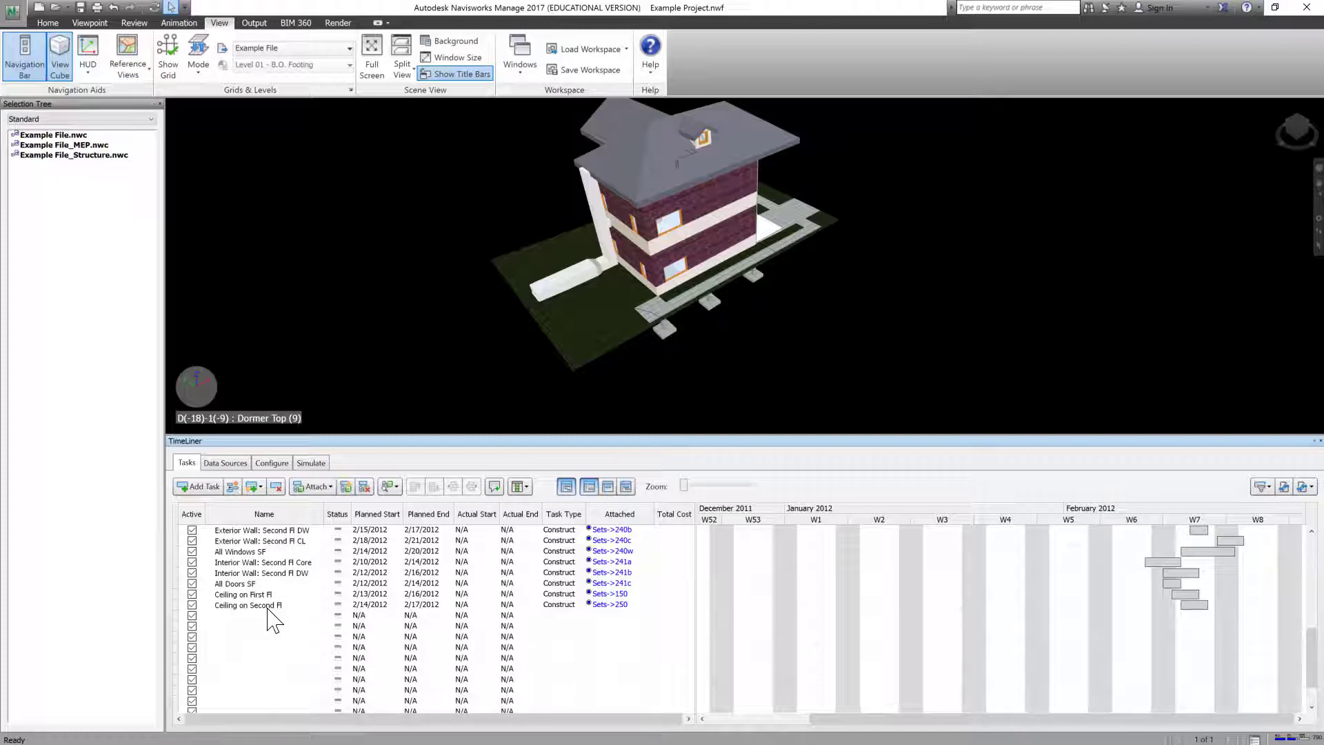
- Delete all existing tasks from the TimeLiner schedule
{"action": "scroll", "coordinate": [274, 619], "scroll_direction": "down", "scroll_amount": 2}
{"action": "key", "text": "ctrl+a"}
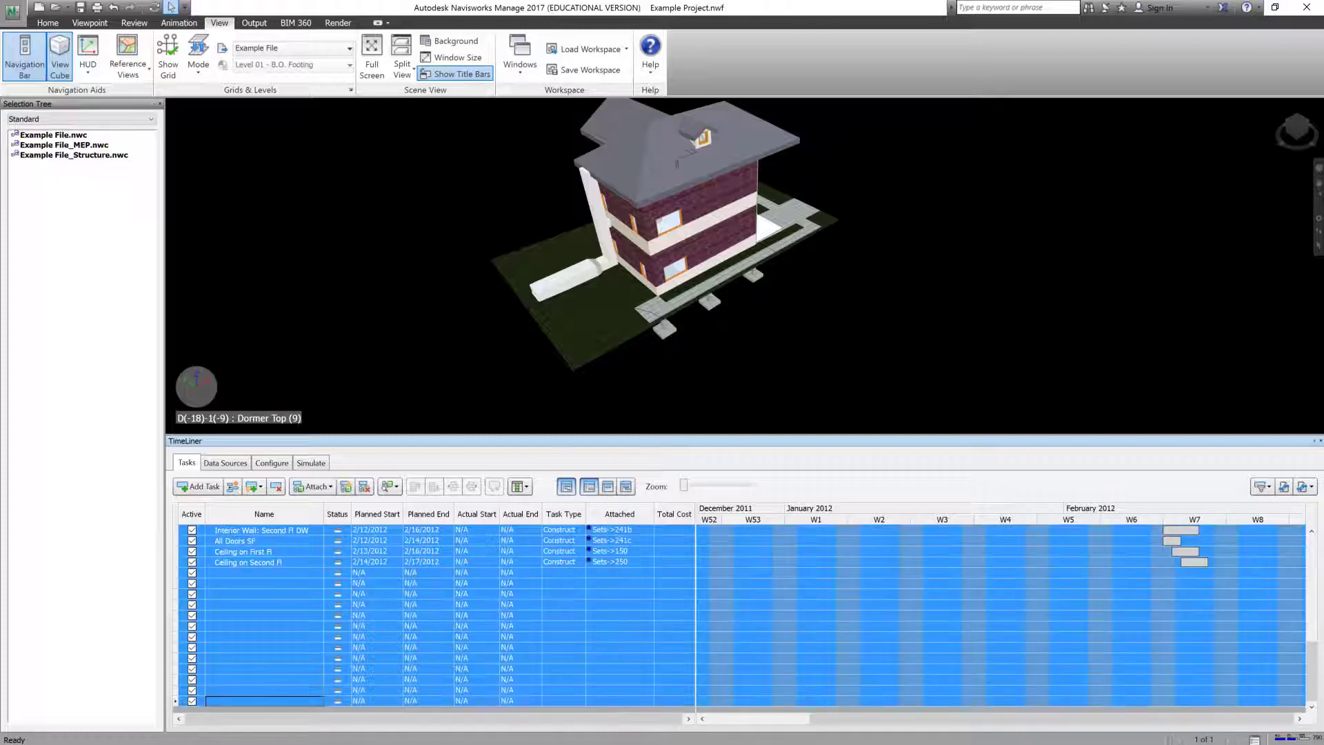
{"action": "right_click", "coordinate": [232, 605]}
{"action": "left_click", "coordinate": [265, 699]}
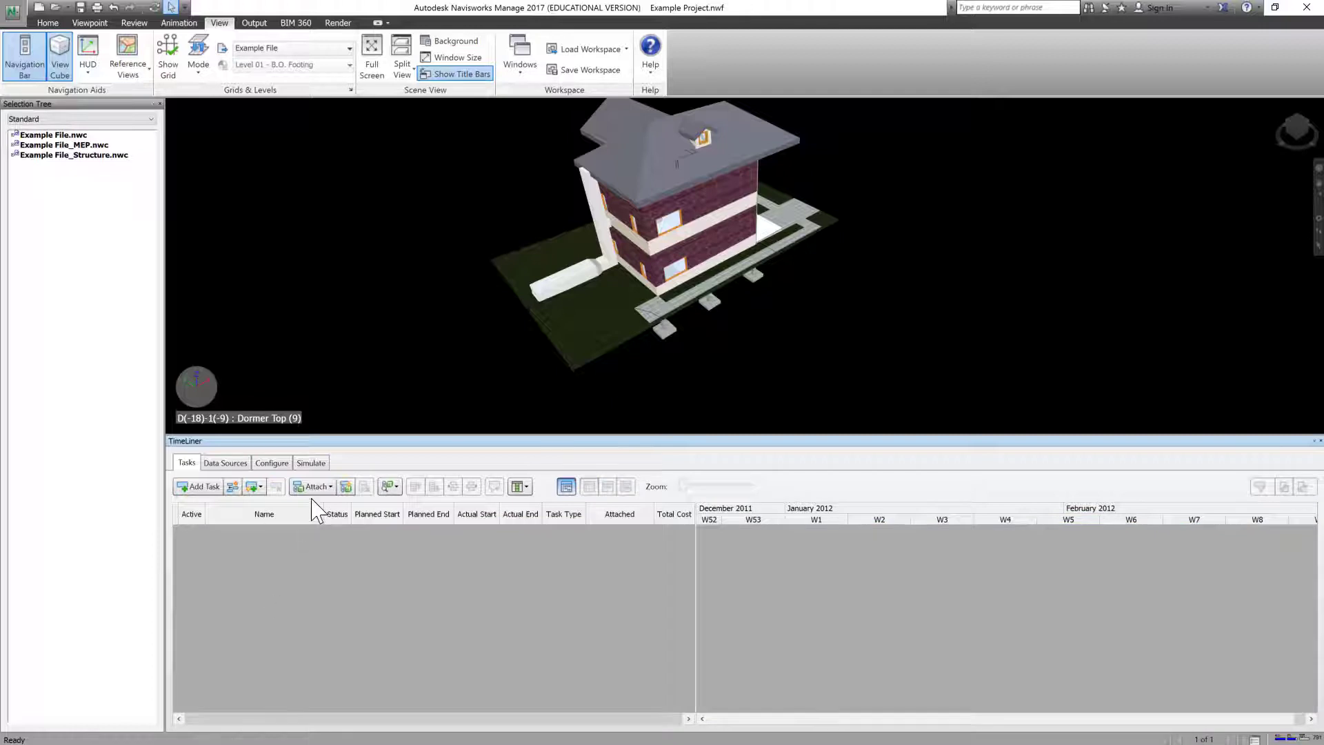
- Add a CSV Import data source from the Generic RCC Structure_Schedule file, accepting its field mapping
{"action": "left_click", "coordinate": [225, 462]}
{"action": "left_click", "coordinate": [194, 486]}
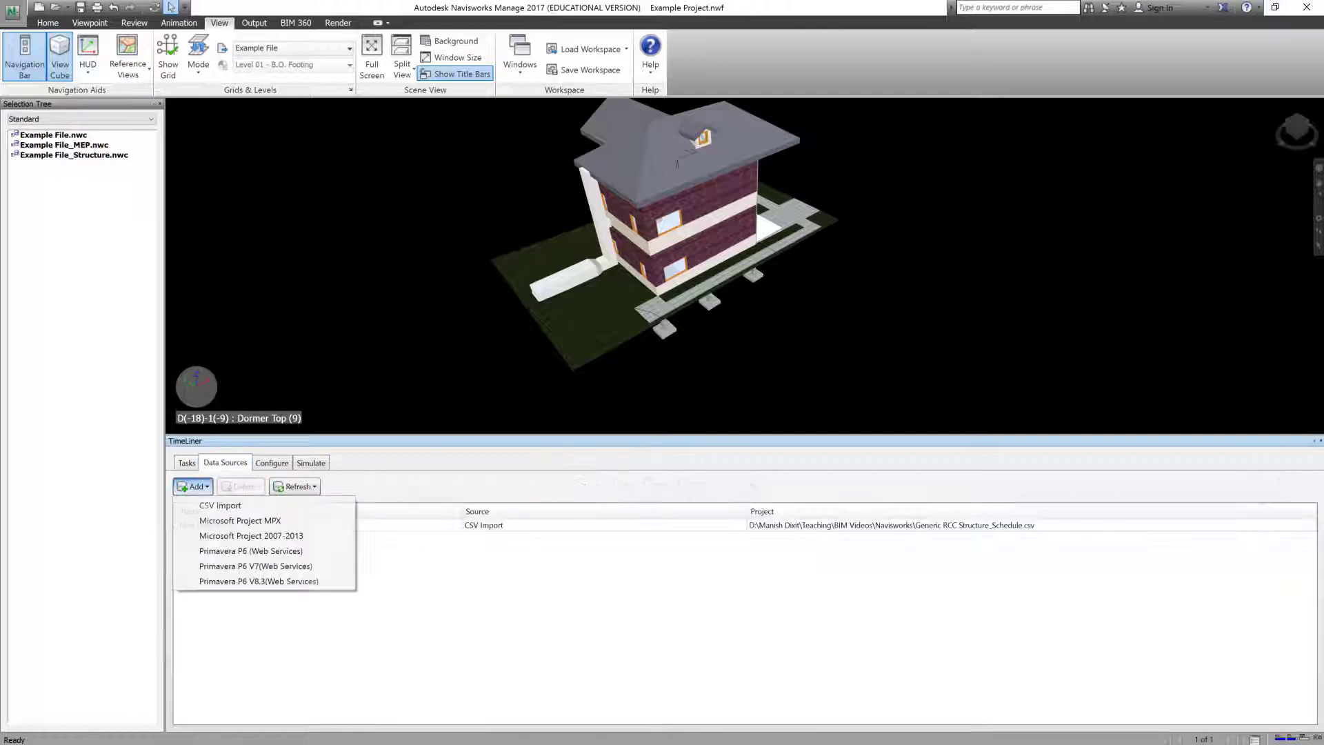
{"action": "left_click", "coordinate": [220, 505]}
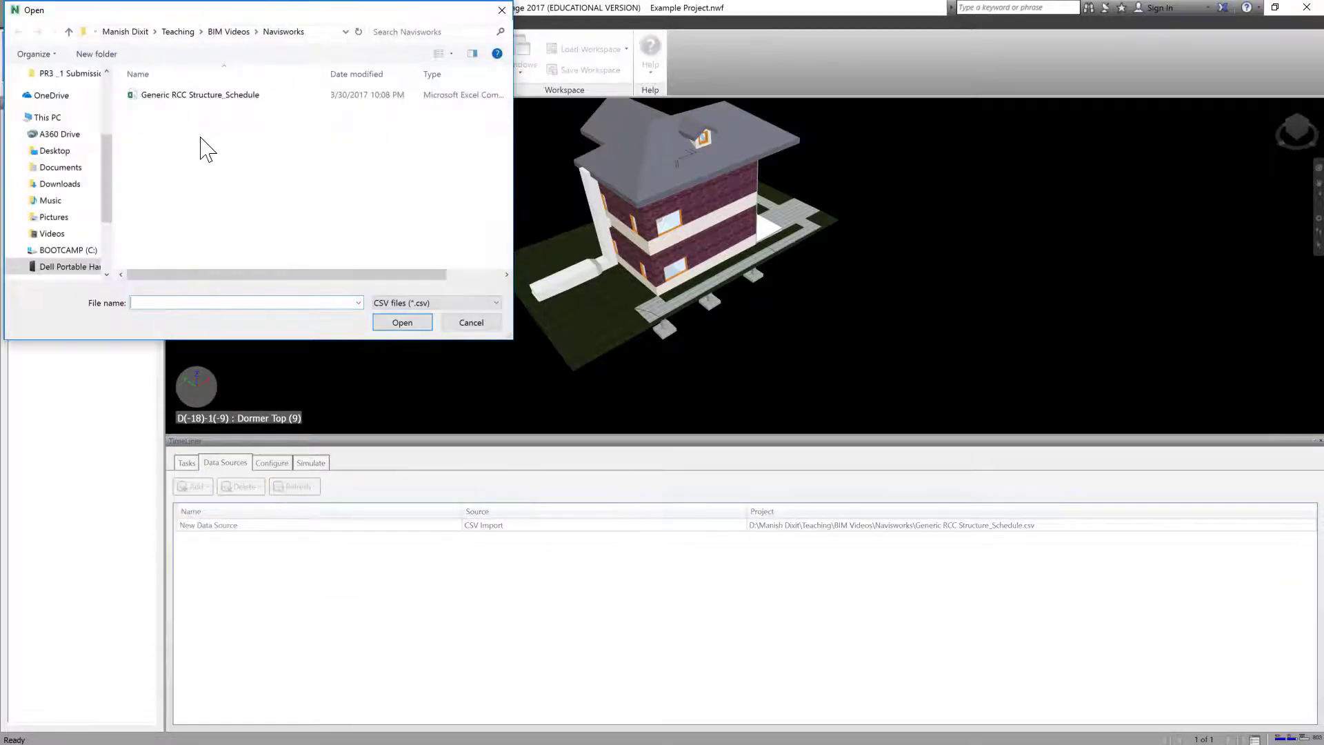
{"action": "left_click", "coordinate": [200, 96]}
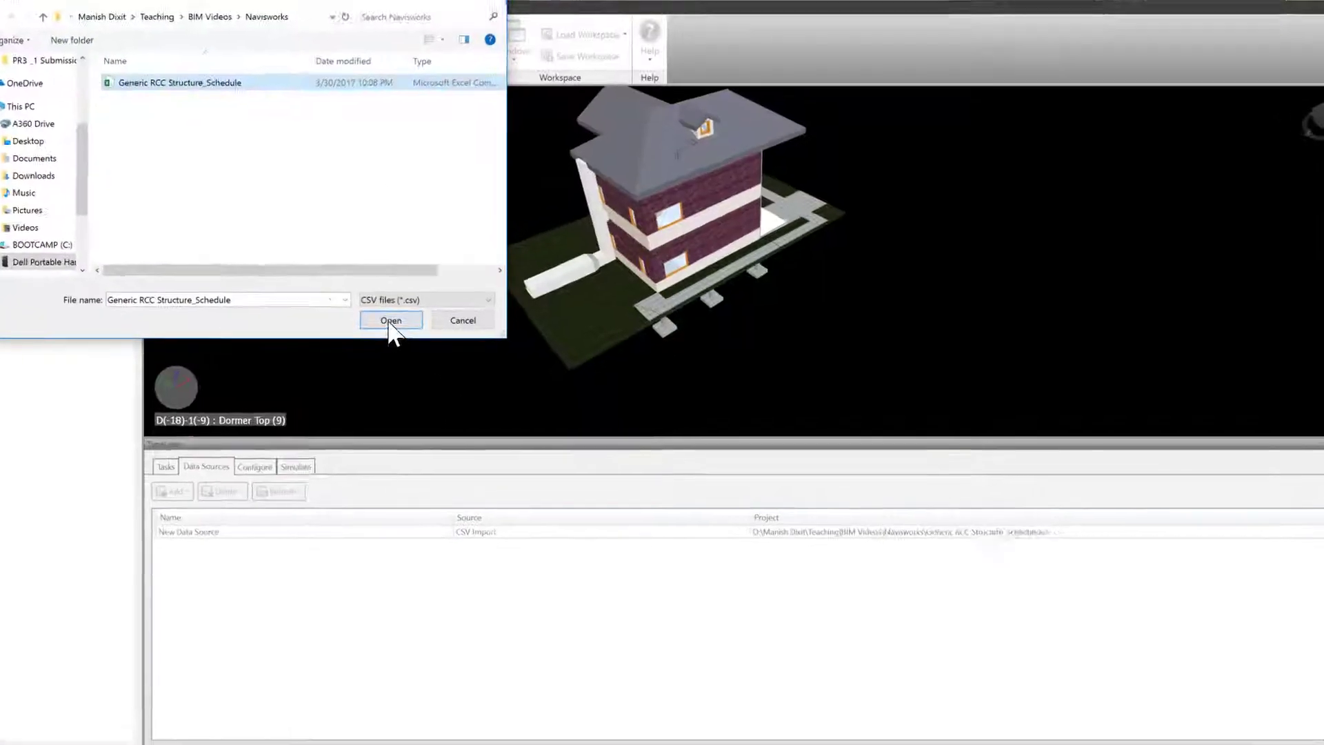
{"action": "left_click", "coordinate": [399, 322]}
{"action": "left_click_drag", "start_coordinate": [808, 387], "coordinate": [867, 358]}
{"action": "left_click", "coordinate": [685, 538]}
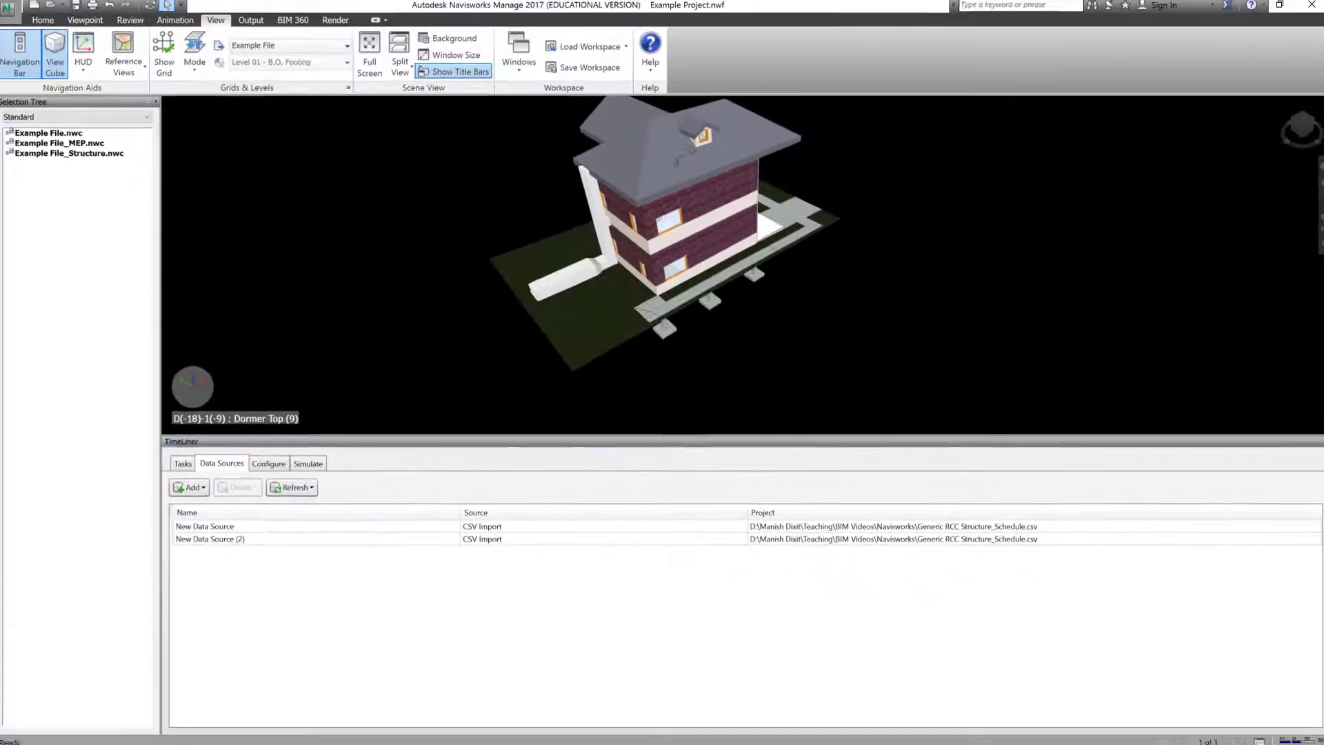
- Refresh all data sources with the Rebuild Task Hierarchy option to import the schedule tasks
{"action": "left_click", "coordinate": [195, 518]}
{"action": "left_click", "coordinate": [247, 560]}
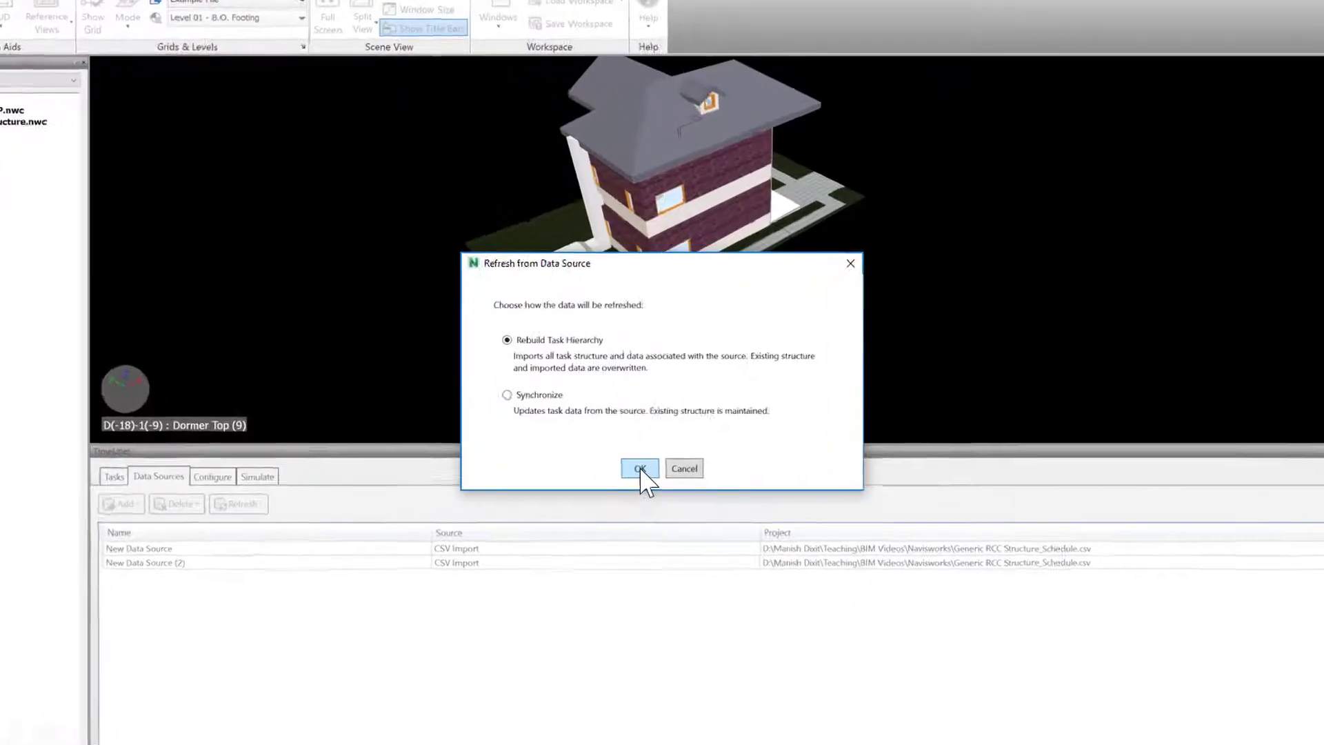
{"action": "left_click", "coordinate": [643, 456]}
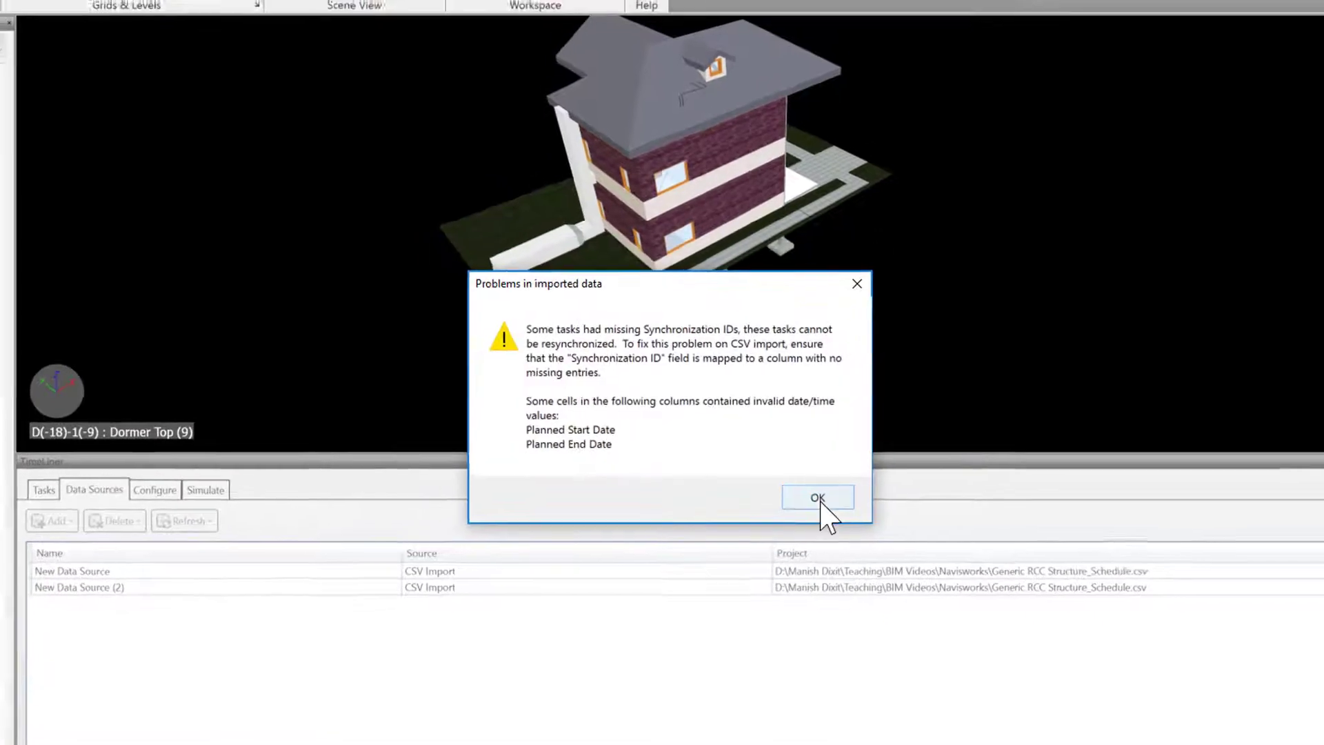
{"action": "left_click", "coordinate": [824, 502]}
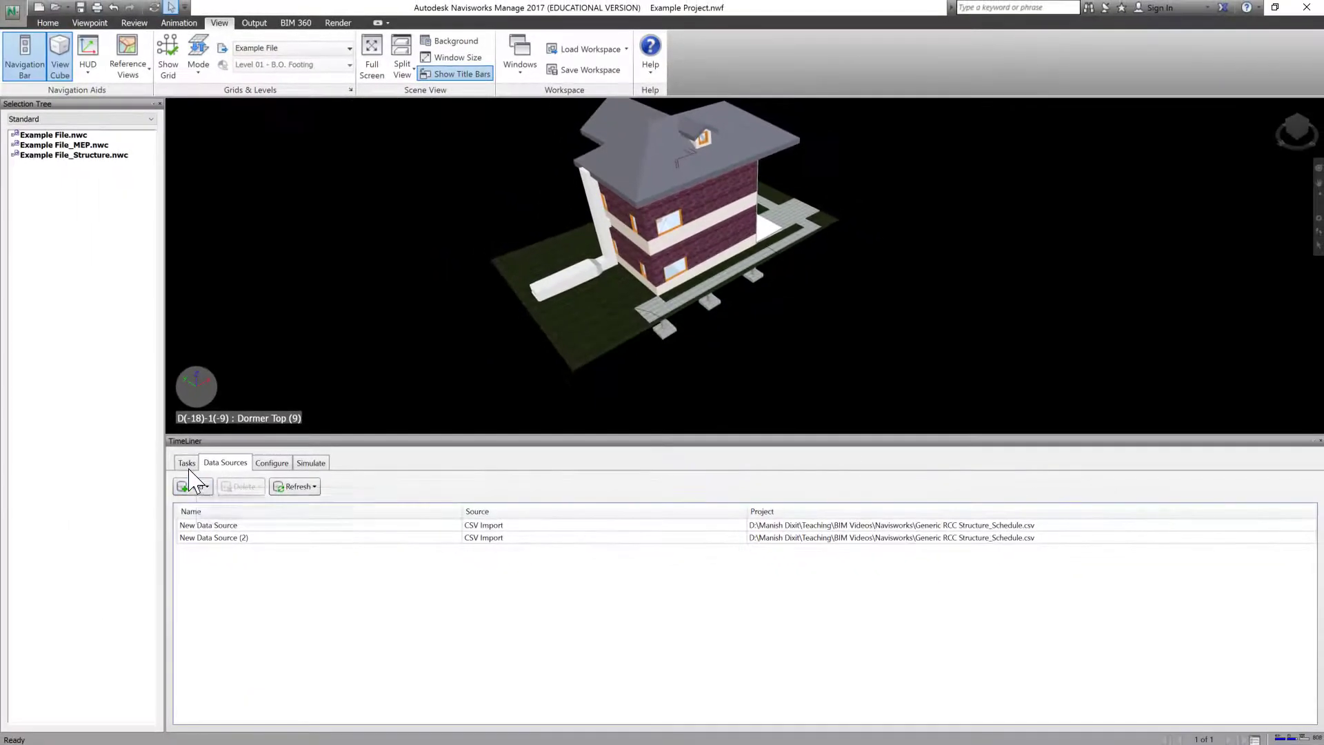
- Attach model geometry to the imported tasks by applying the rule that maps task names to selection sets with the same name
{"action": "left_click", "coordinate": [187, 463]}
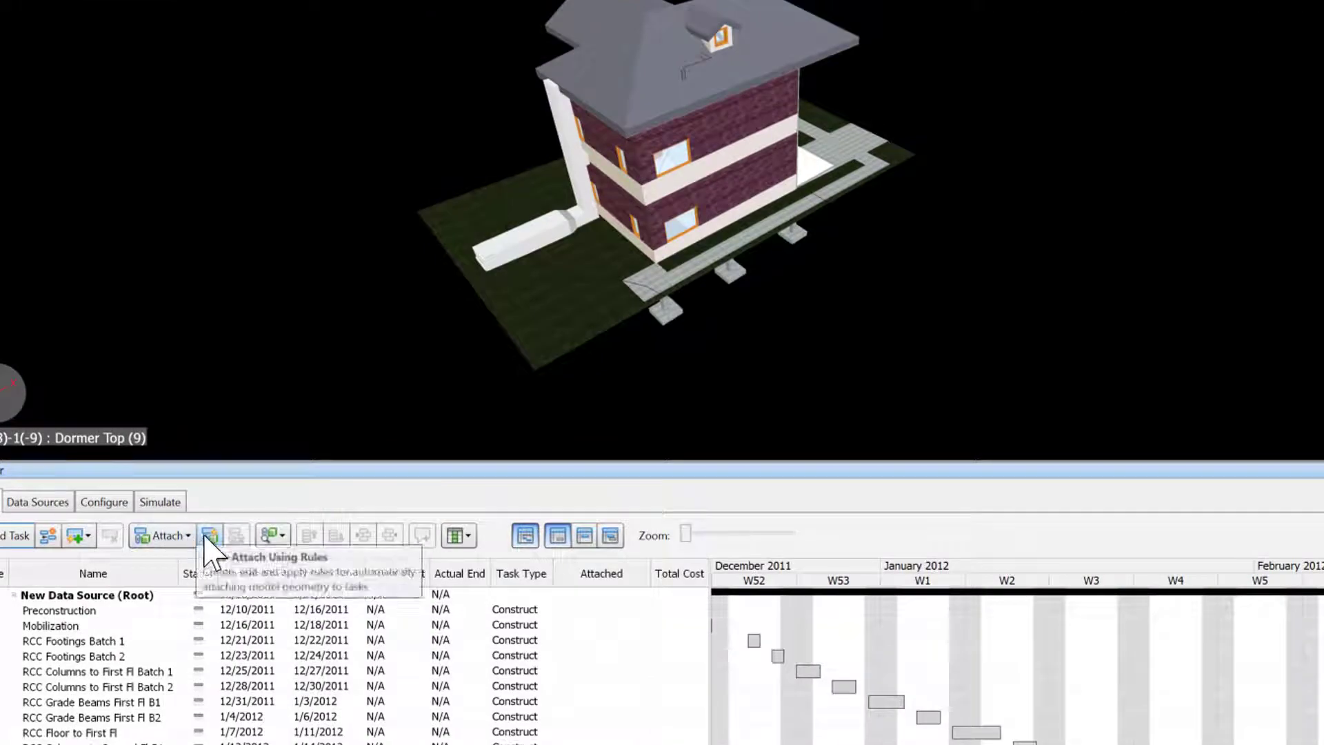
{"action": "left_click", "coordinate": [200, 541]}
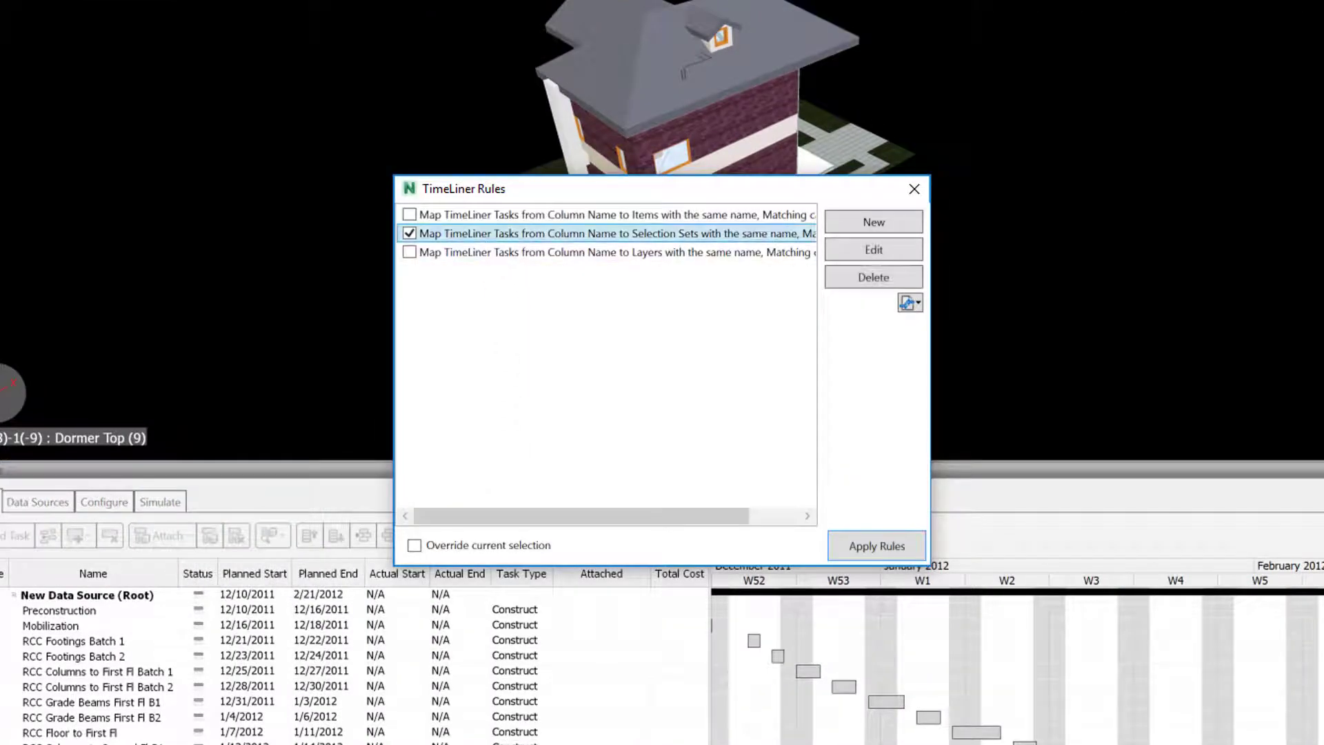
{"action": "left_click", "coordinate": [852, 544]}
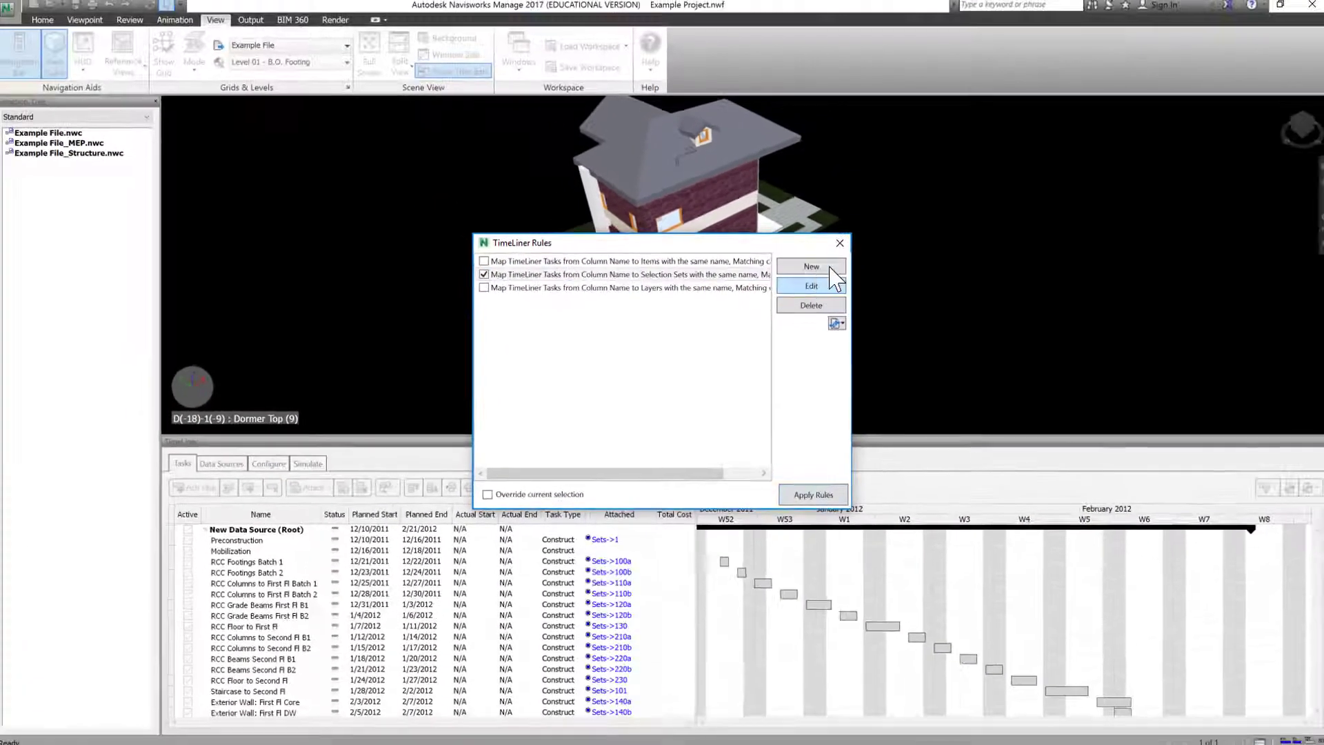
{"action": "left_click", "coordinate": [839, 242]}
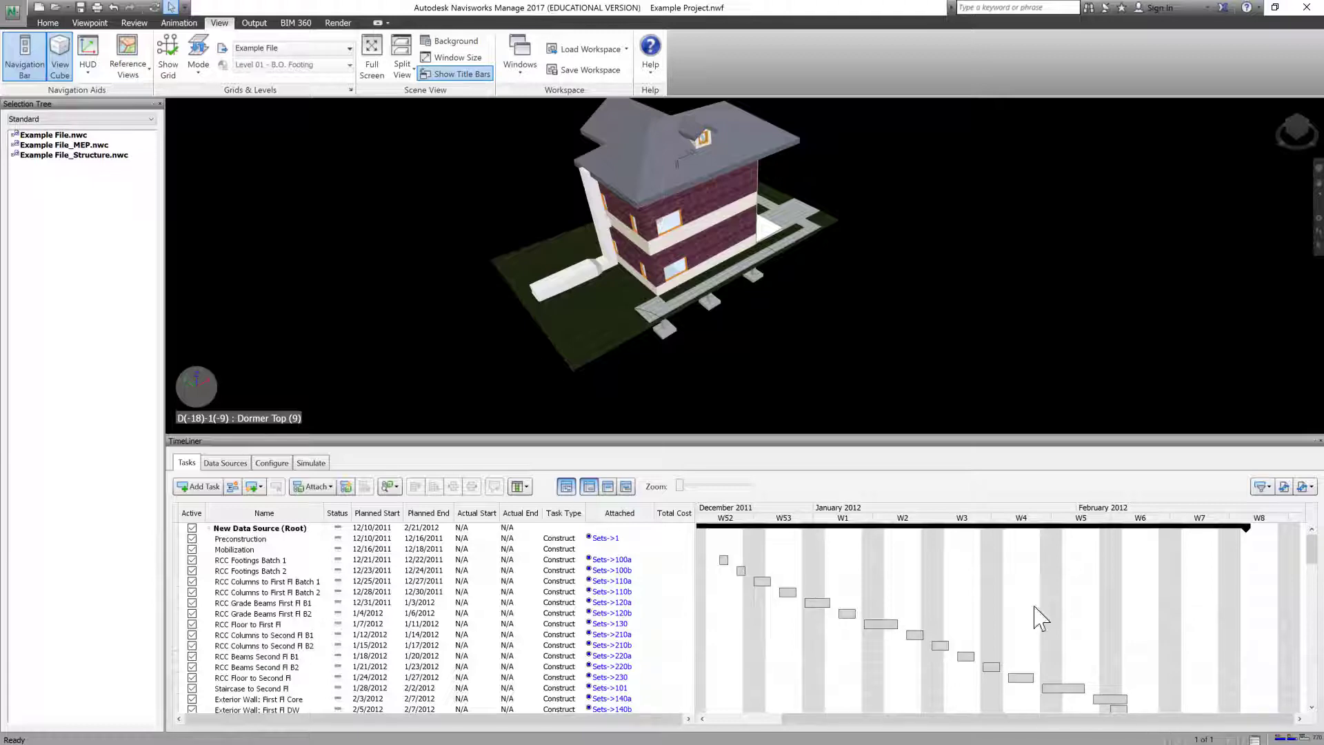
- Review the task list for duplicated tasks and delete the duplicate data source New Data Source (2)
{"action": "mouse_move", "coordinate": [1313, 549]}
{"action": "left_mouse_down"}
{"action": "mouse_move", "coordinate": [1317, 619]}
{"action": "mouse_move", "coordinate": [1315, 550]}
{"action": "left_mouse_up"}
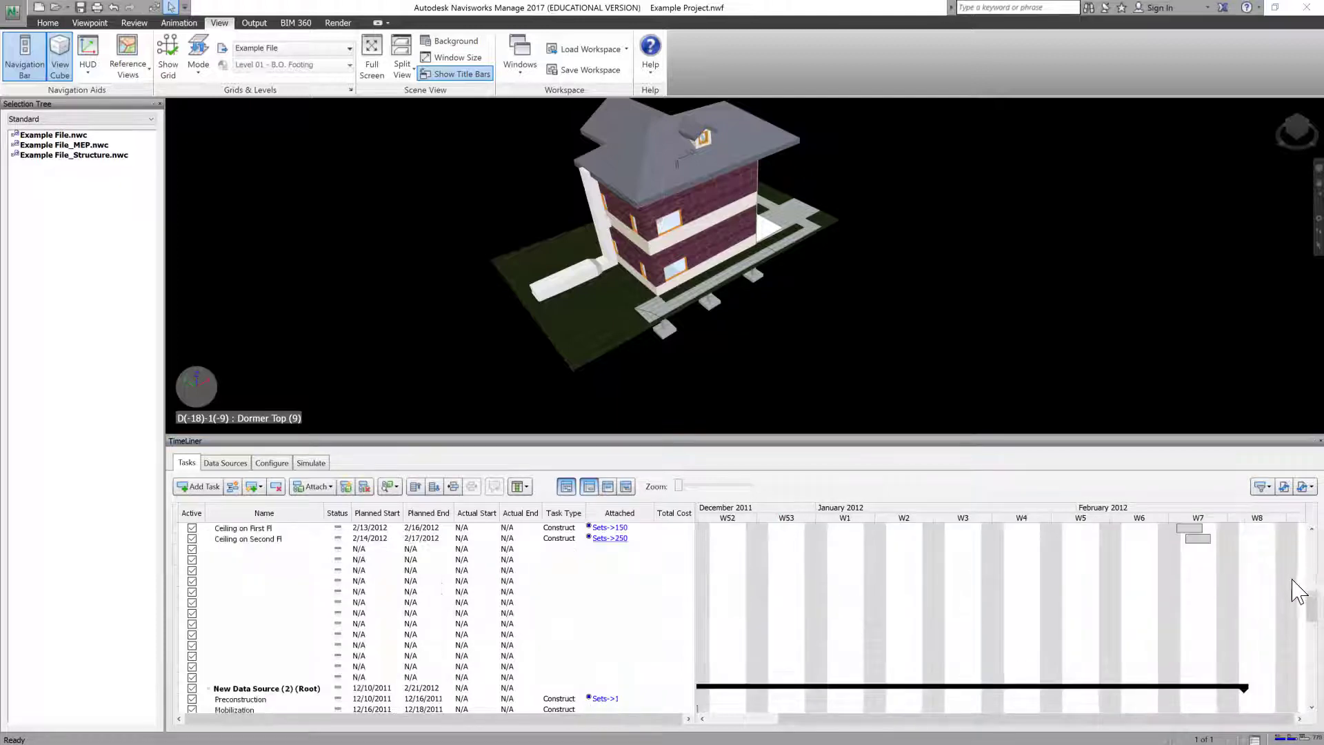
{"action": "left_click_drag", "start_coordinate": [1311, 606], "coordinate": [1313, 621]}
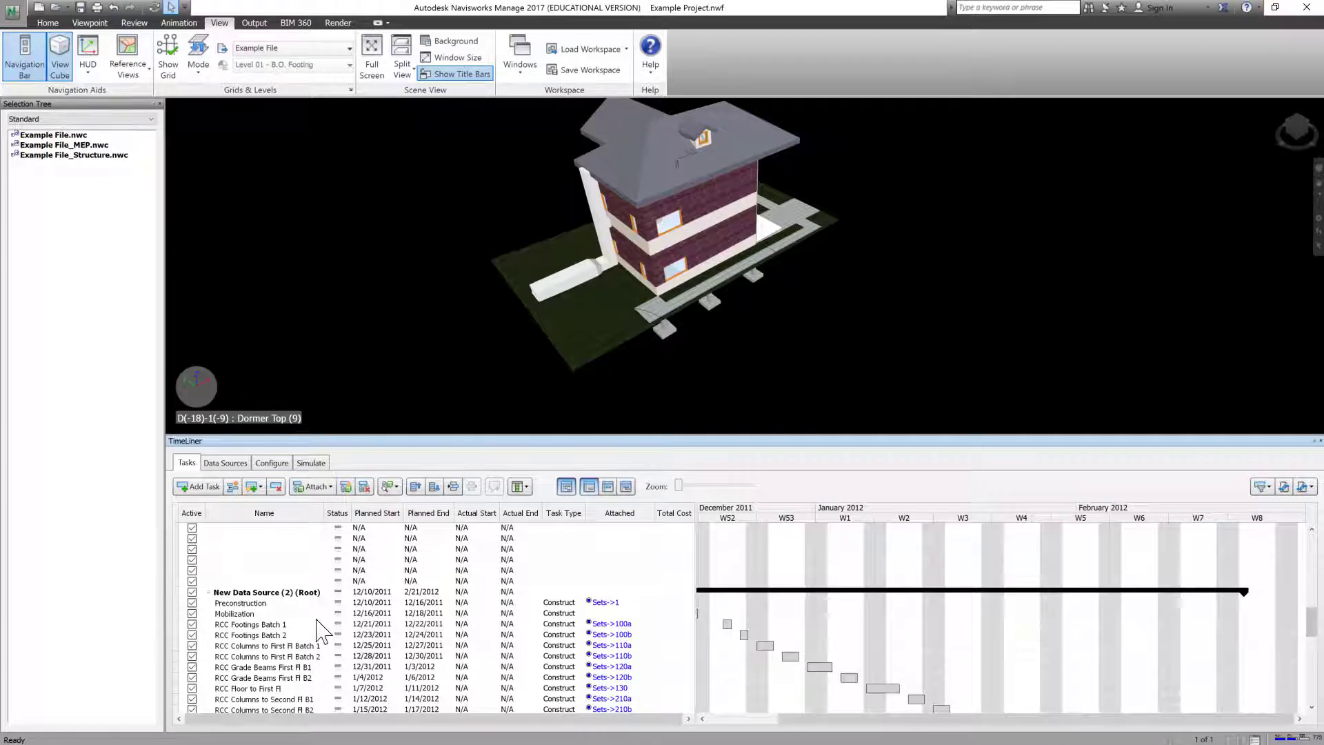
{"action": "left_click_drag", "start_coordinate": [1313, 619], "coordinate": [1310, 593]}
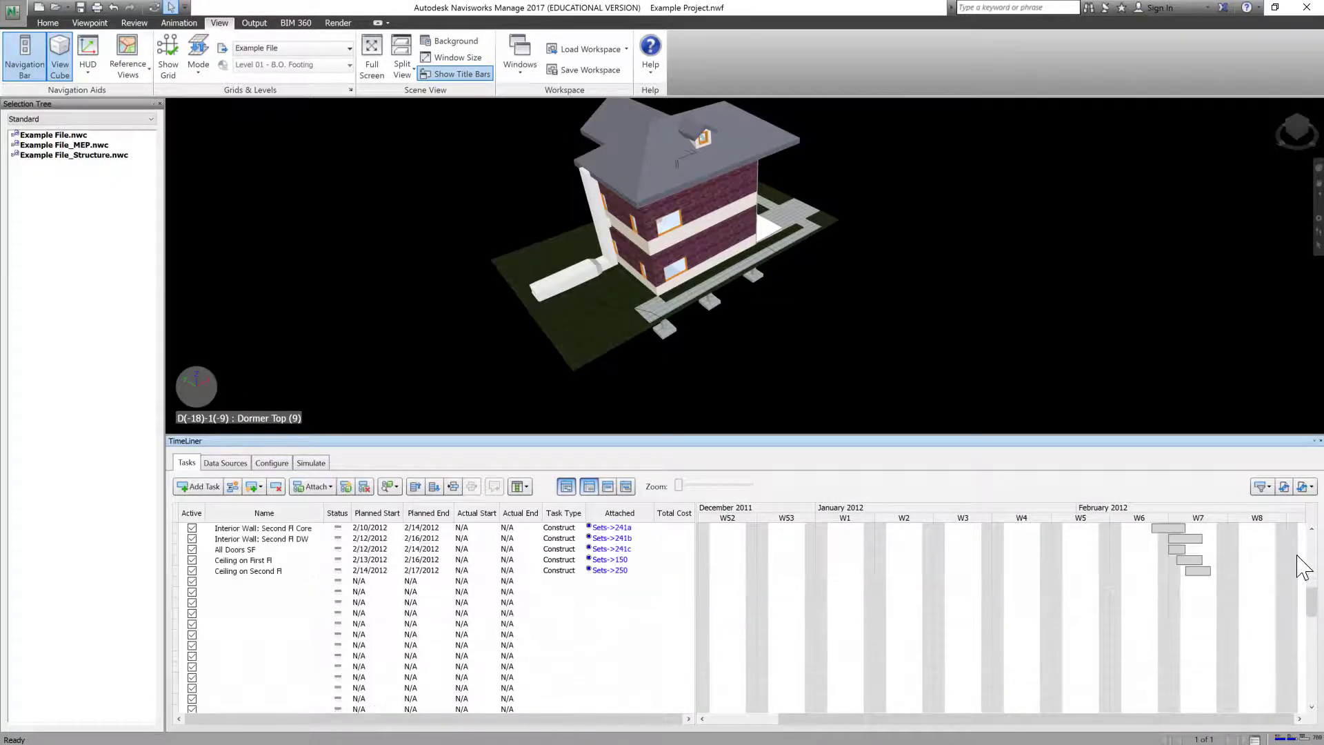
{"action": "left_click", "coordinate": [1295, 551]}
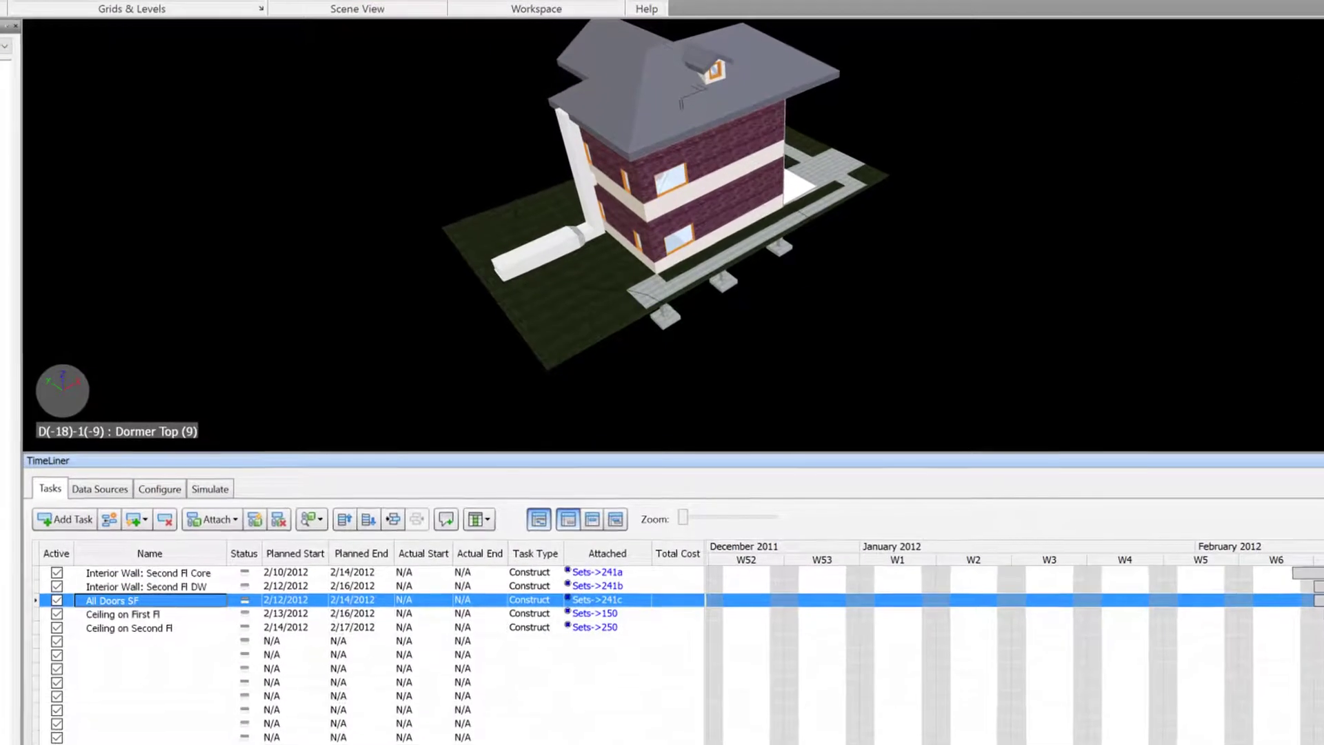
{"action": "scroll", "coordinate": [165, 627], "scroll_direction": "up", "scroll_amount": 8}
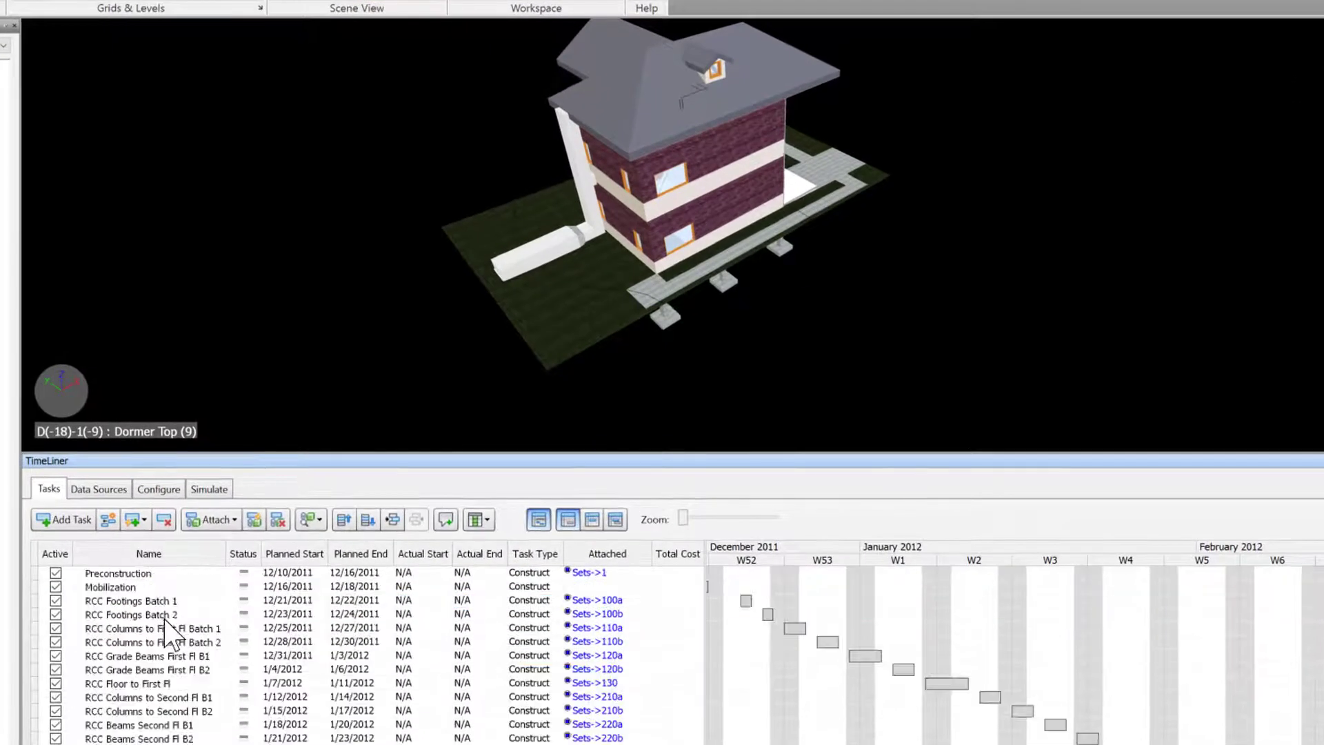
{"action": "left_click", "coordinate": [99, 488]}
{"action": "right_click", "coordinate": [109, 585]}
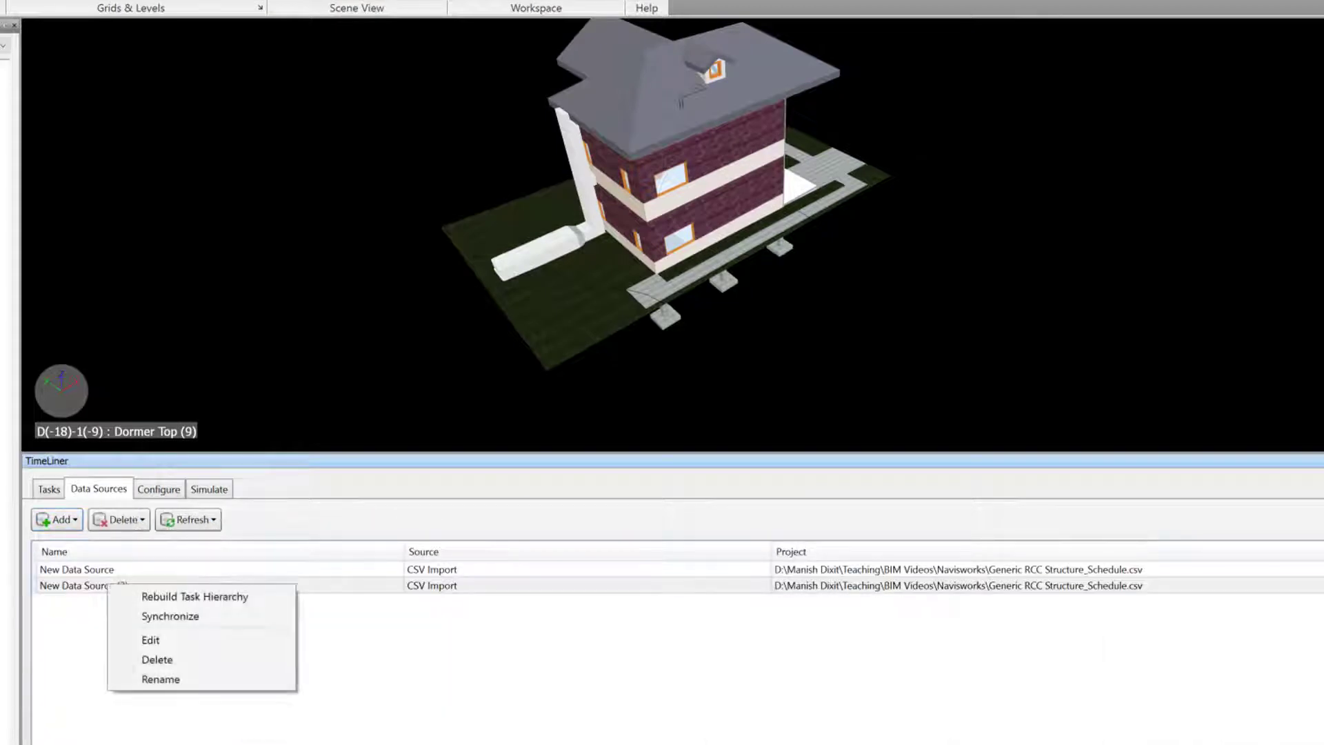
{"action": "left_click", "coordinate": [157, 659]}
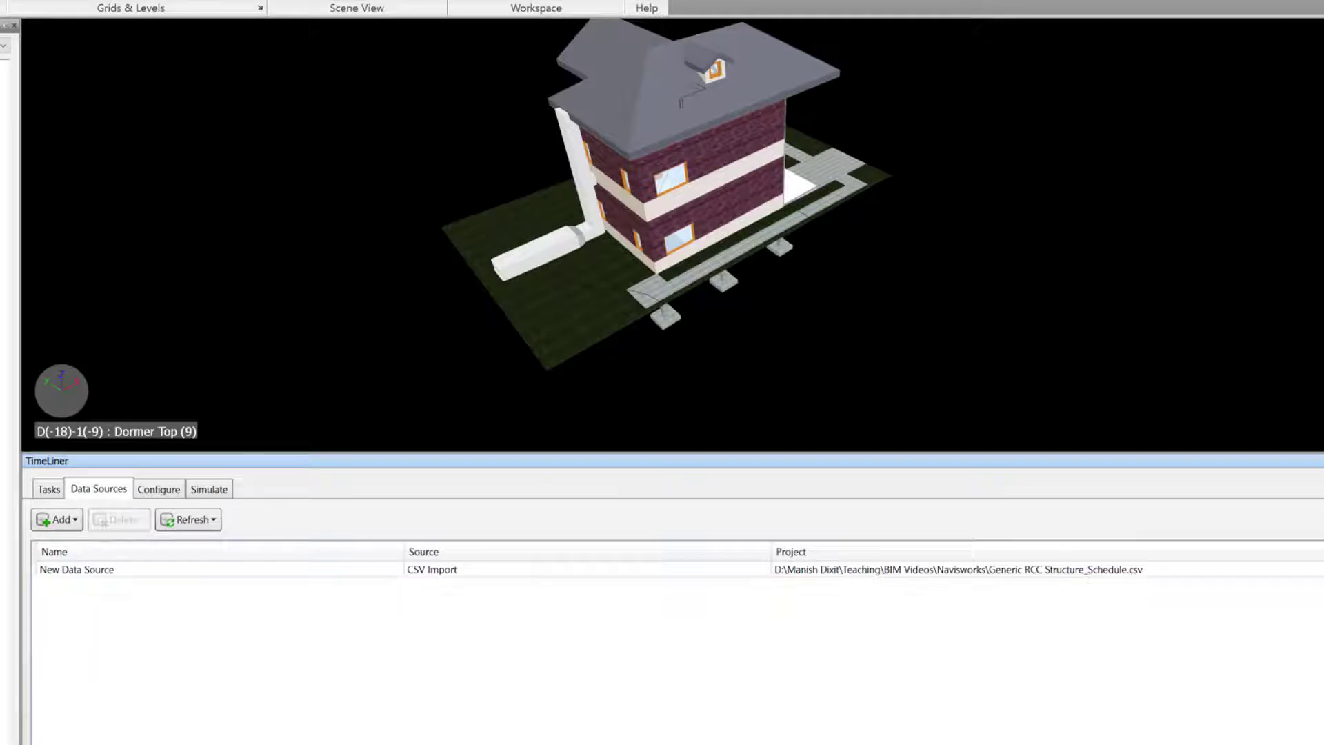
{"action": "left_click", "coordinate": [49, 488]}
{"action": "left_click_drag", "start_coordinate": [1310, 665], "coordinate": [1306, 562]}
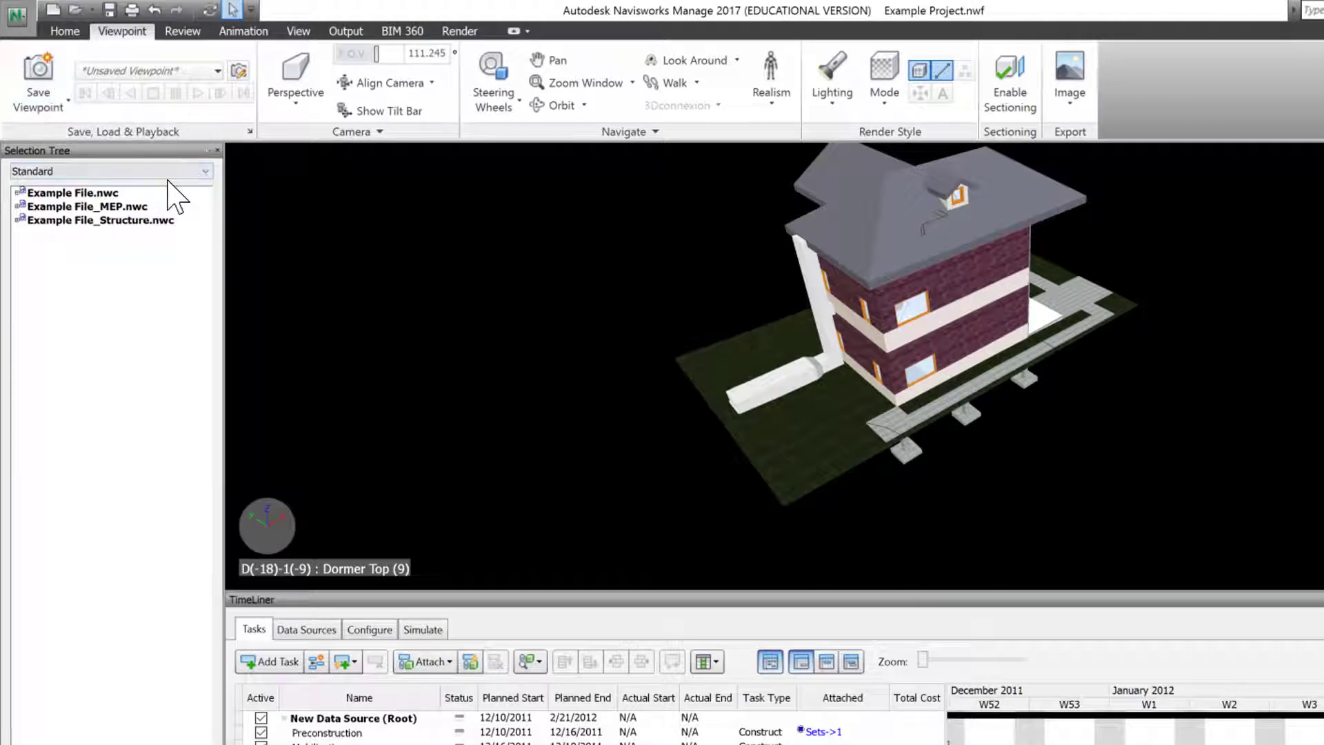
- Save the current view as a viewpoint named View, and save a second viewpoint named 1 with the whole house in frame
{"action": "left_click", "coordinate": [60, 105]}
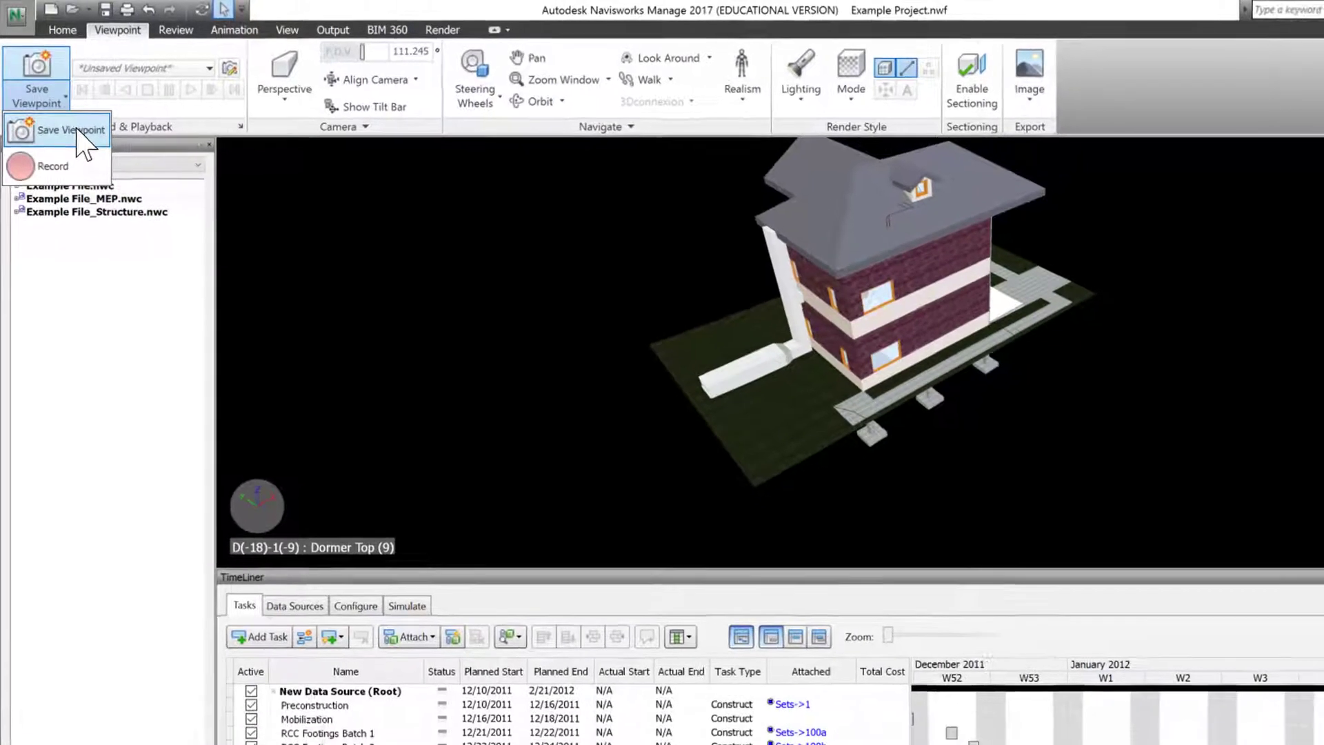
{"action": "left_click", "coordinate": [77, 131]}
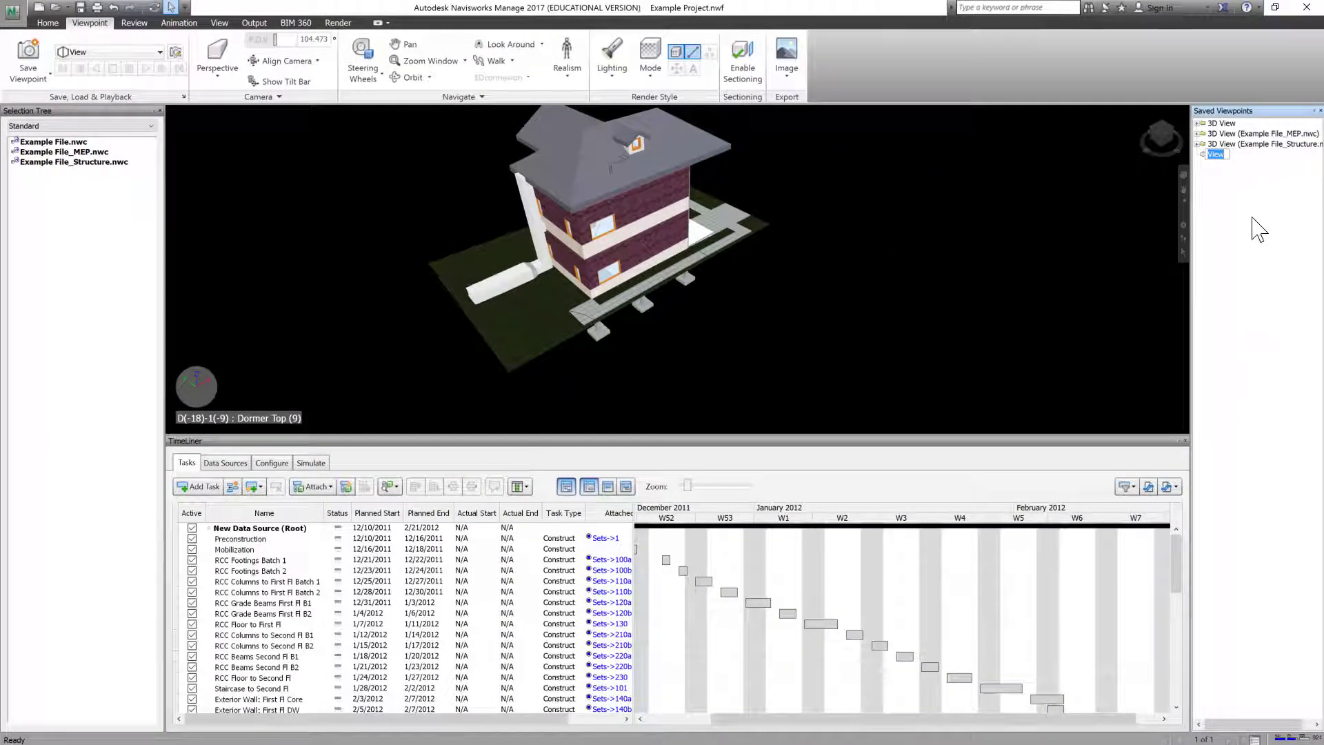
{"action": "scroll", "coordinate": [652, 313], "scroll_direction": "down", "scroll_amount": 1}
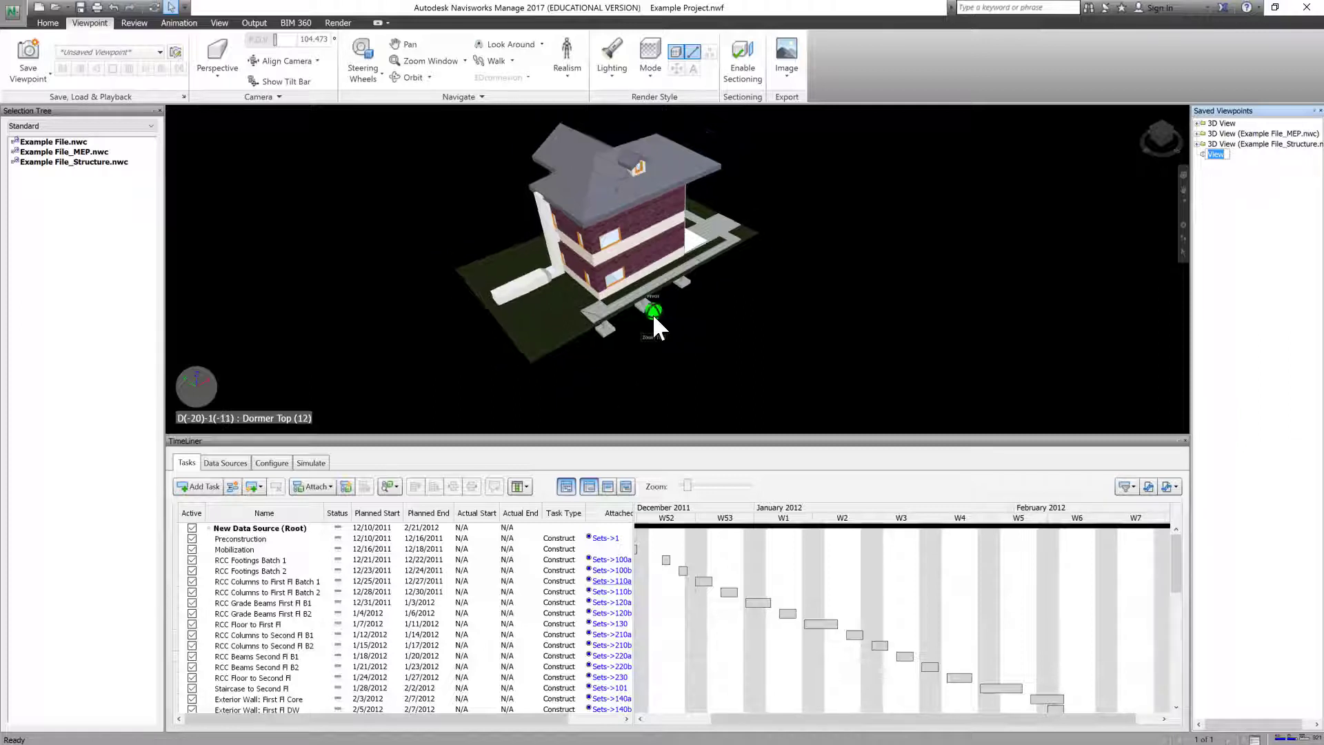
{"action": "middle_click_drag", "start_coordinate": [618, 199], "coordinate": [624, 249]}
{"action": "scroll", "coordinate": [606, 303], "scroll_direction": "up", "scroll_amount": 1}
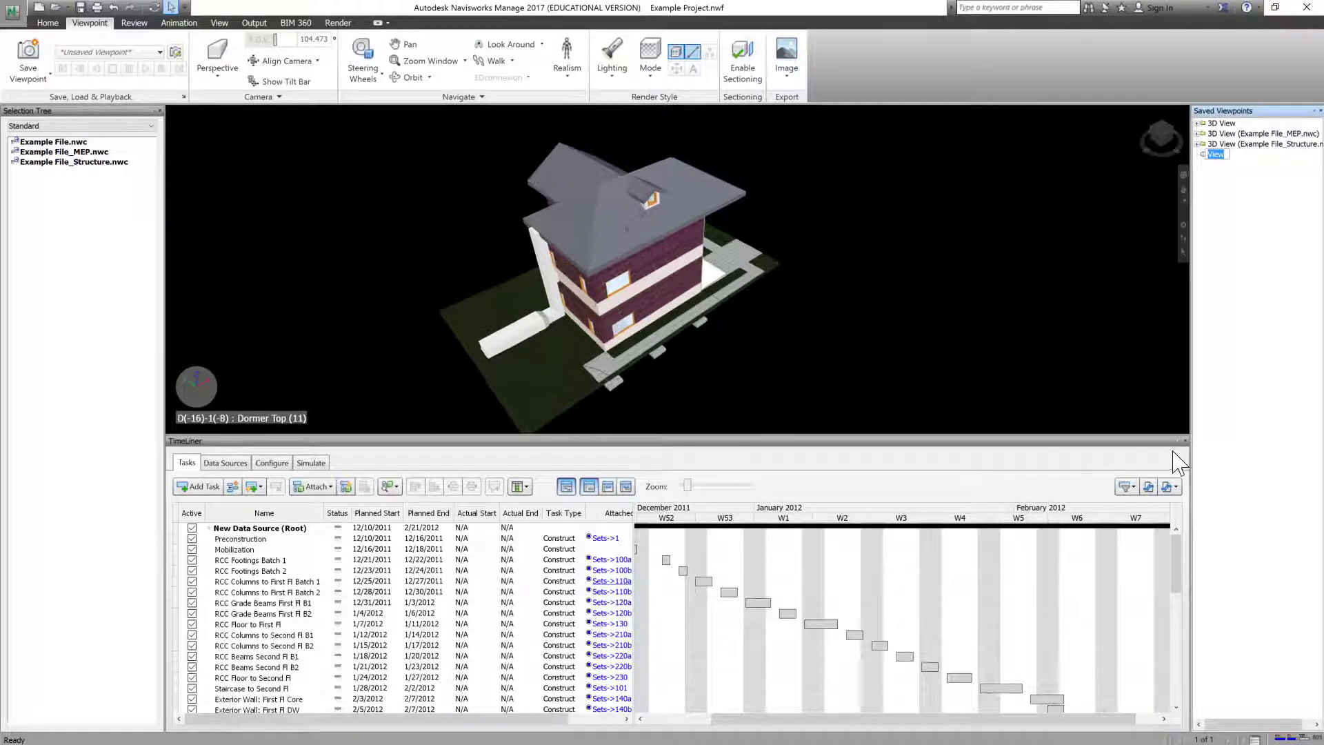
{"action": "right_click", "coordinate": [1249, 184]}
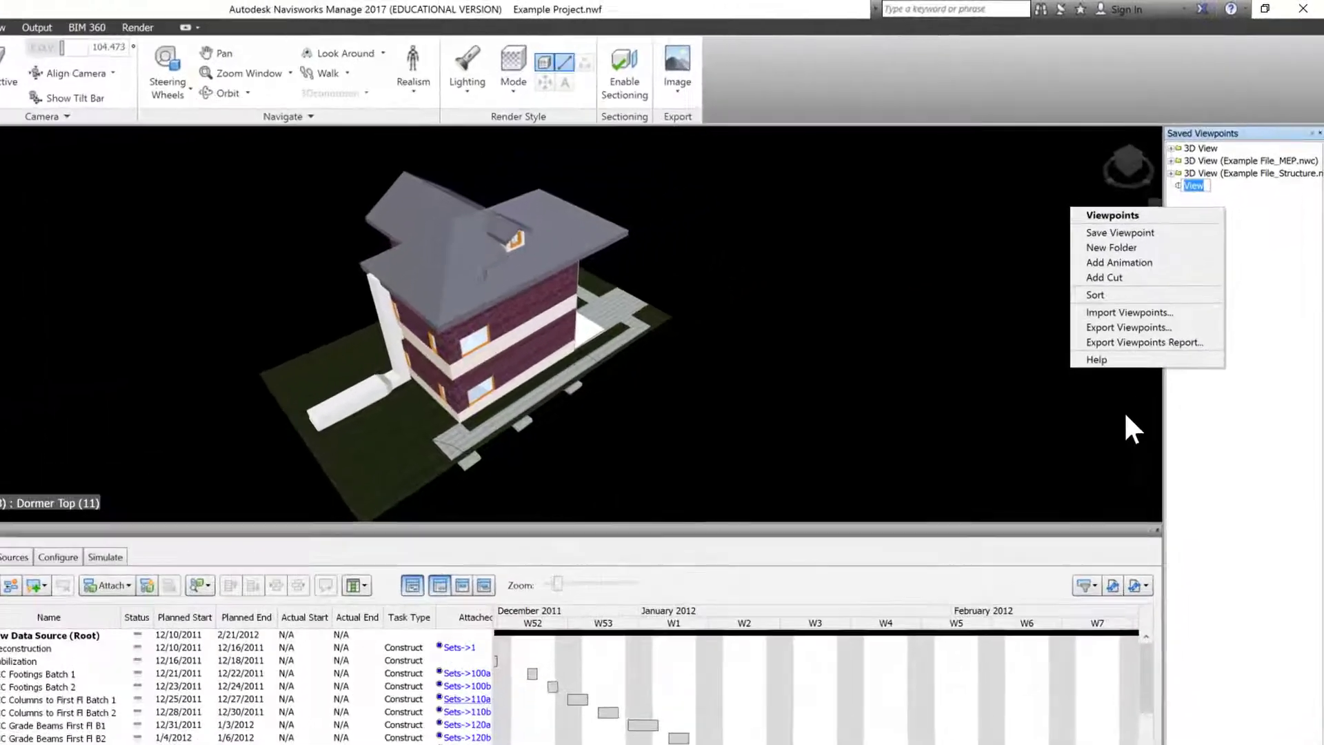
{"action": "key", "text": "Return"}
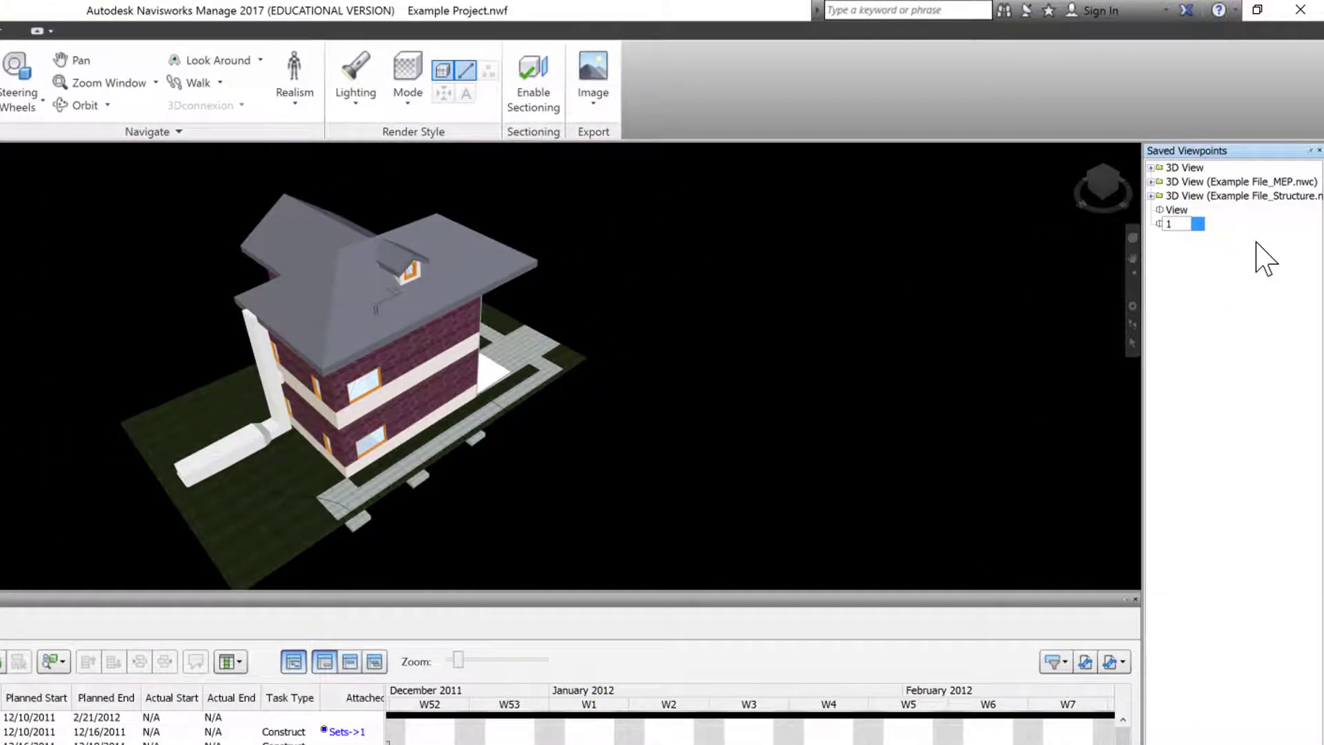
{"action": "key", "text": "Return"}
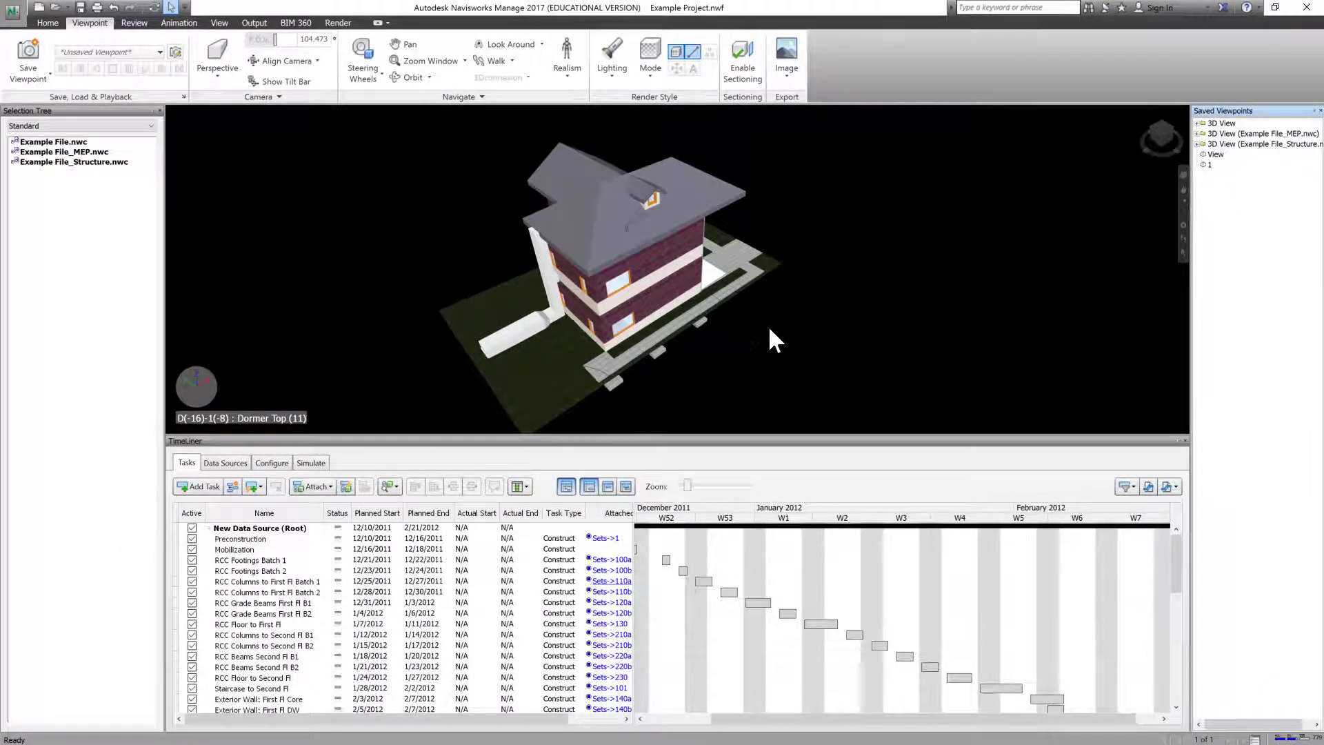
- Orbit the model slightly toward the dormer side of the house and save that view as viewpoint 2
{"action": "left_click", "coordinate": [1182, 176]}
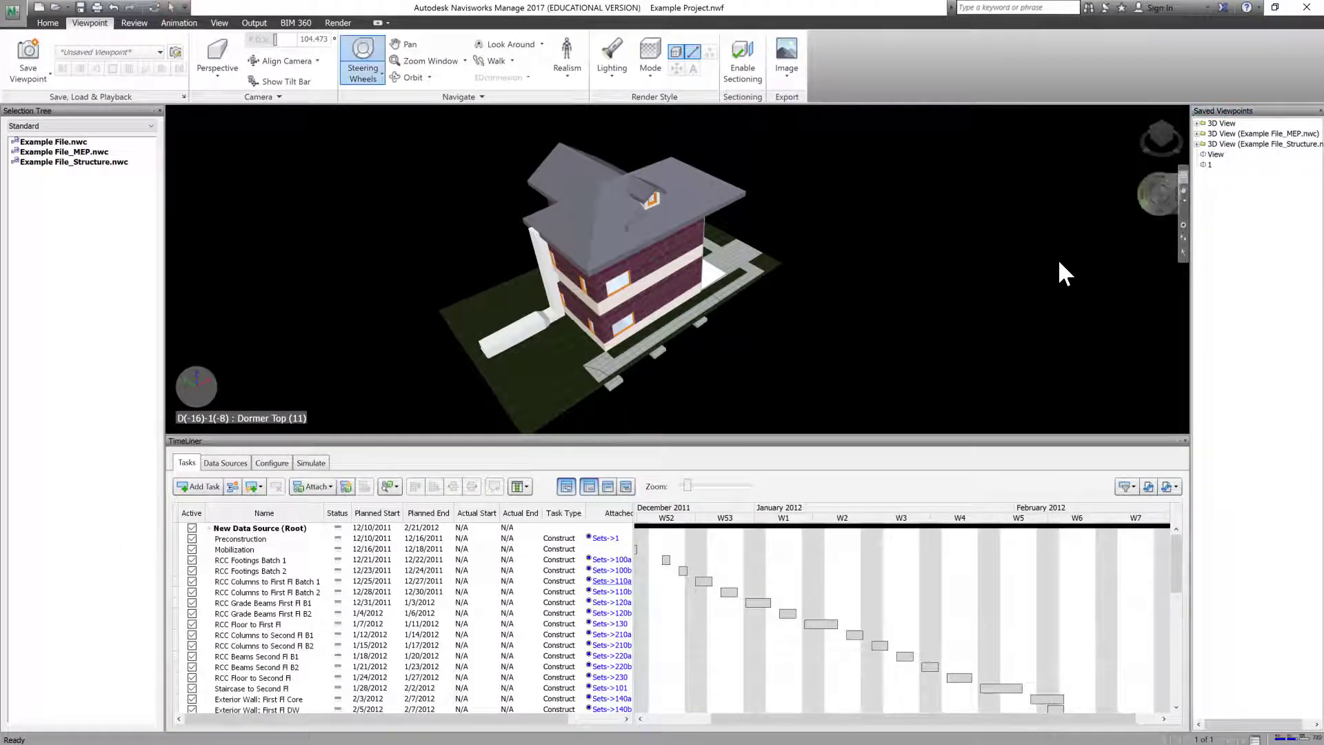
{"action": "left_click_drag", "start_coordinate": [1011, 286], "coordinate": [942, 284]}
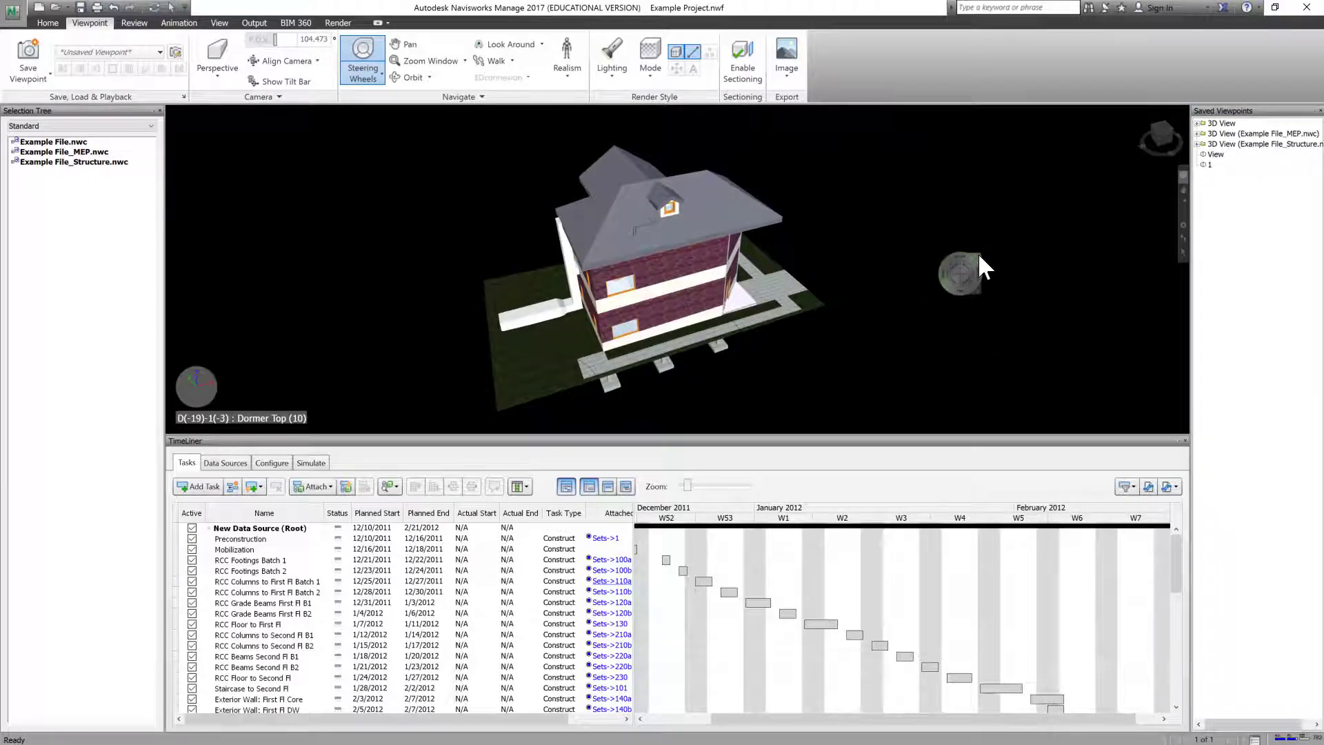
{"action": "key", "text": "Escape"}
{"action": "right_click", "coordinate": [1247, 202]}
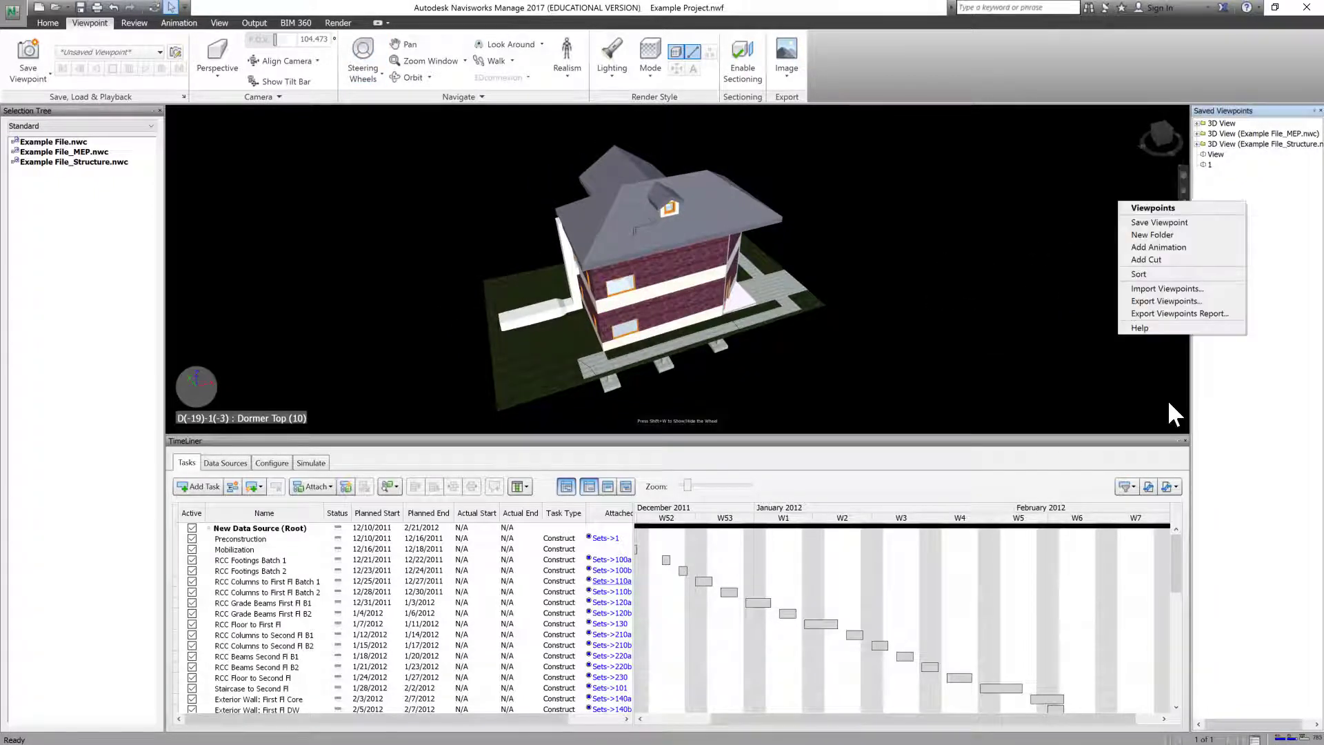
{"action": "left_click", "coordinate": [1212, 223]}
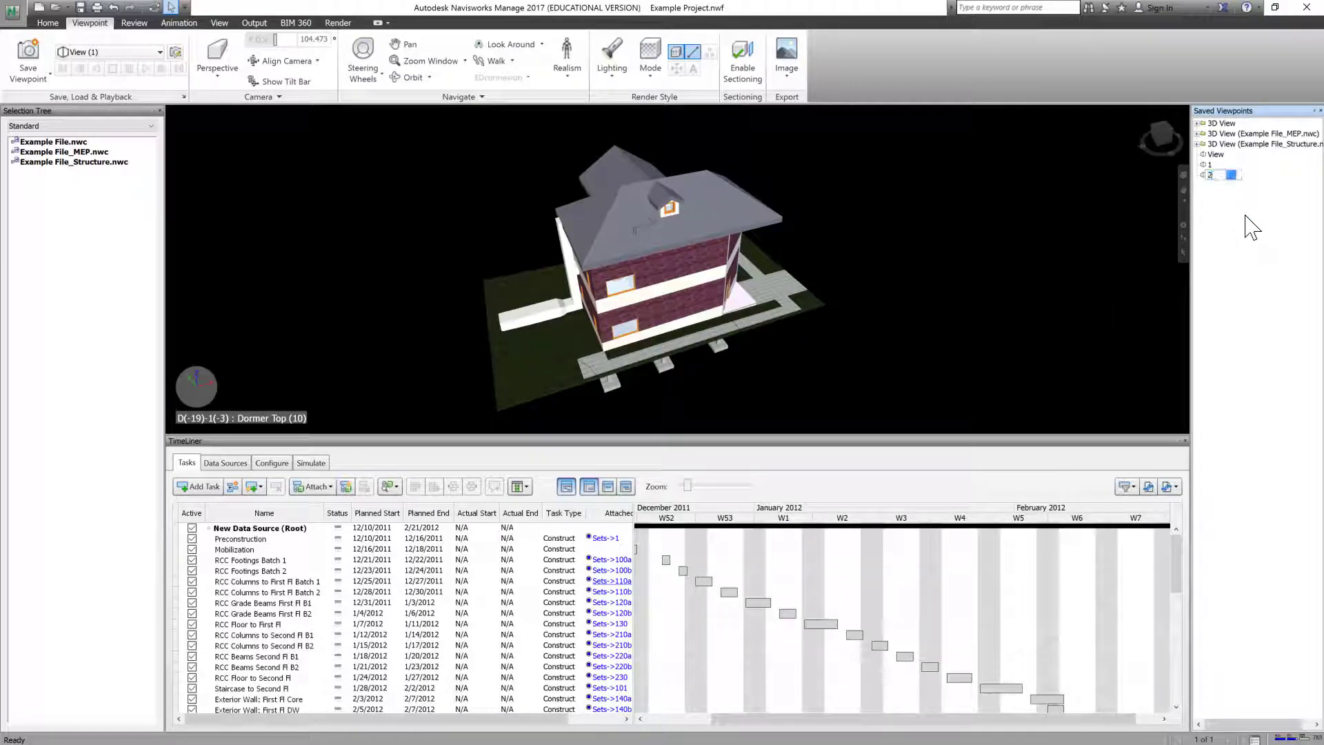
{"action": "key", "text": "Return"}
- Zoom in on the dormer side of the house and save that view as viewpoint 3
{"action": "scroll", "coordinate": [677, 284], "scroll_direction": "up", "scroll_amount": 5}
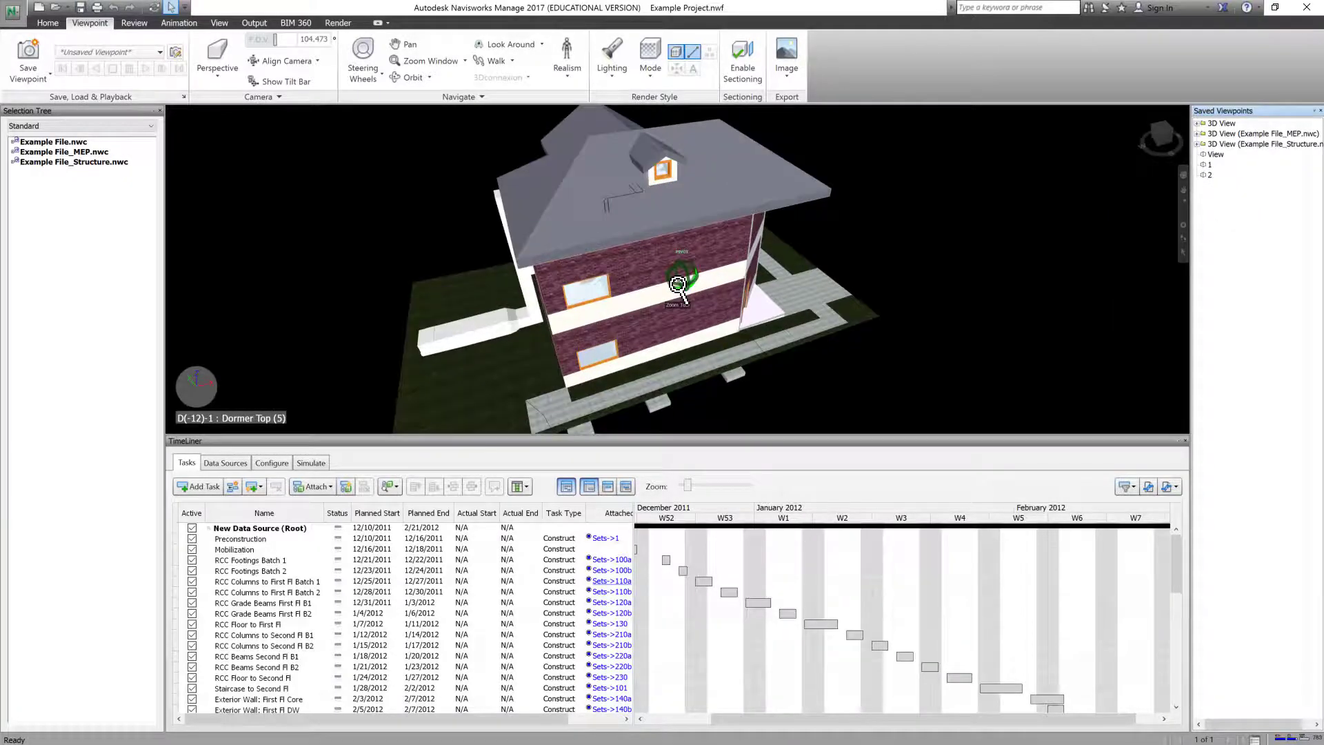
{"action": "right_click", "coordinate": [1248, 210]}
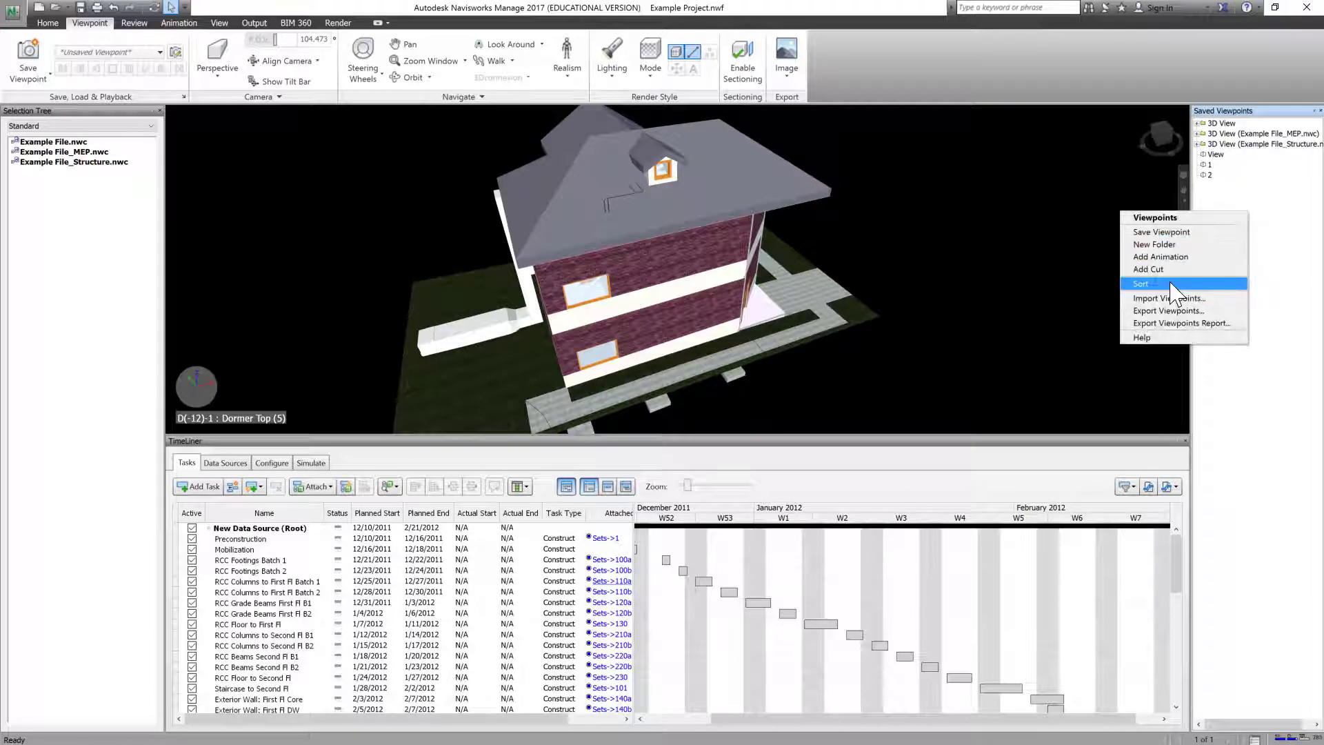
{"action": "left_click", "coordinate": [1173, 232]}
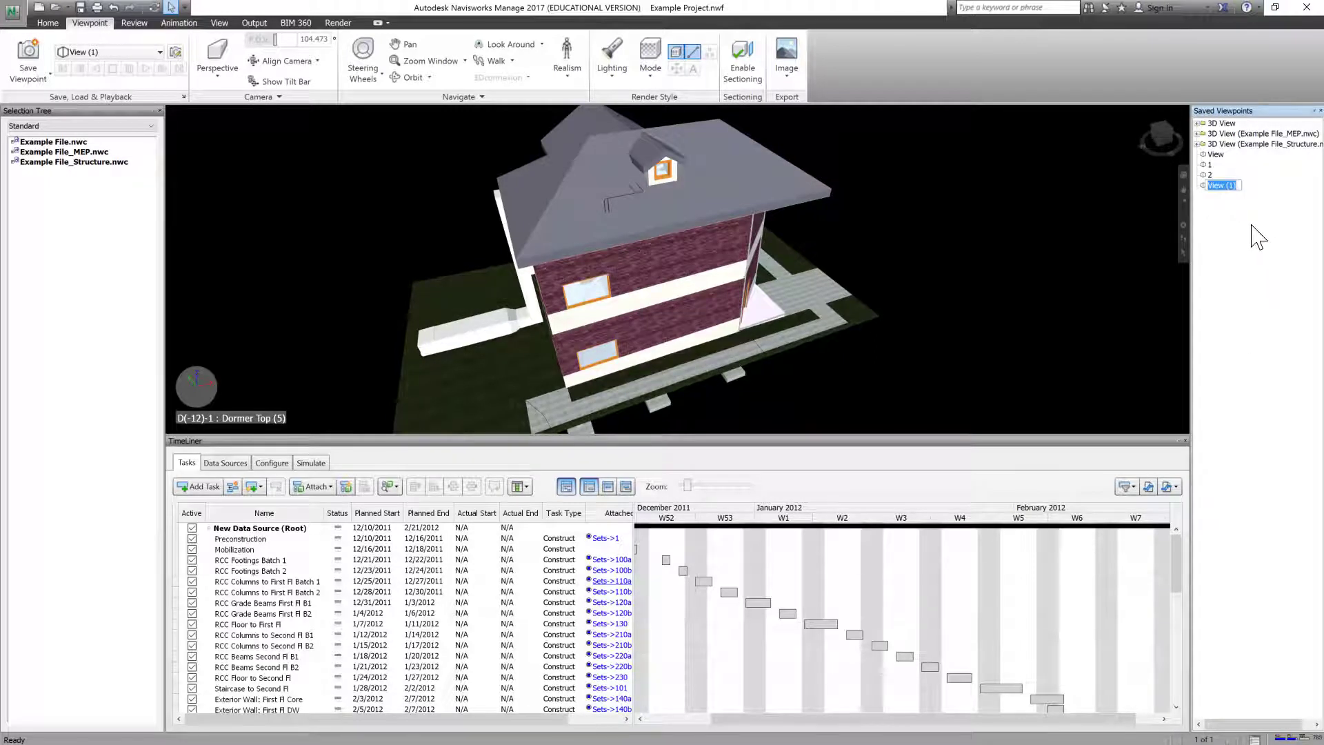
- Orbit the house until the corner entrance door shows beside the dormer facade, and save that view as viewpoint 4
{"action": "left_click", "coordinate": [1183, 177]}
{"action": "left_click_drag", "start_coordinate": [1050, 269], "coordinate": [890, 274]}
{"action": "left_click", "coordinate": [926, 242]}
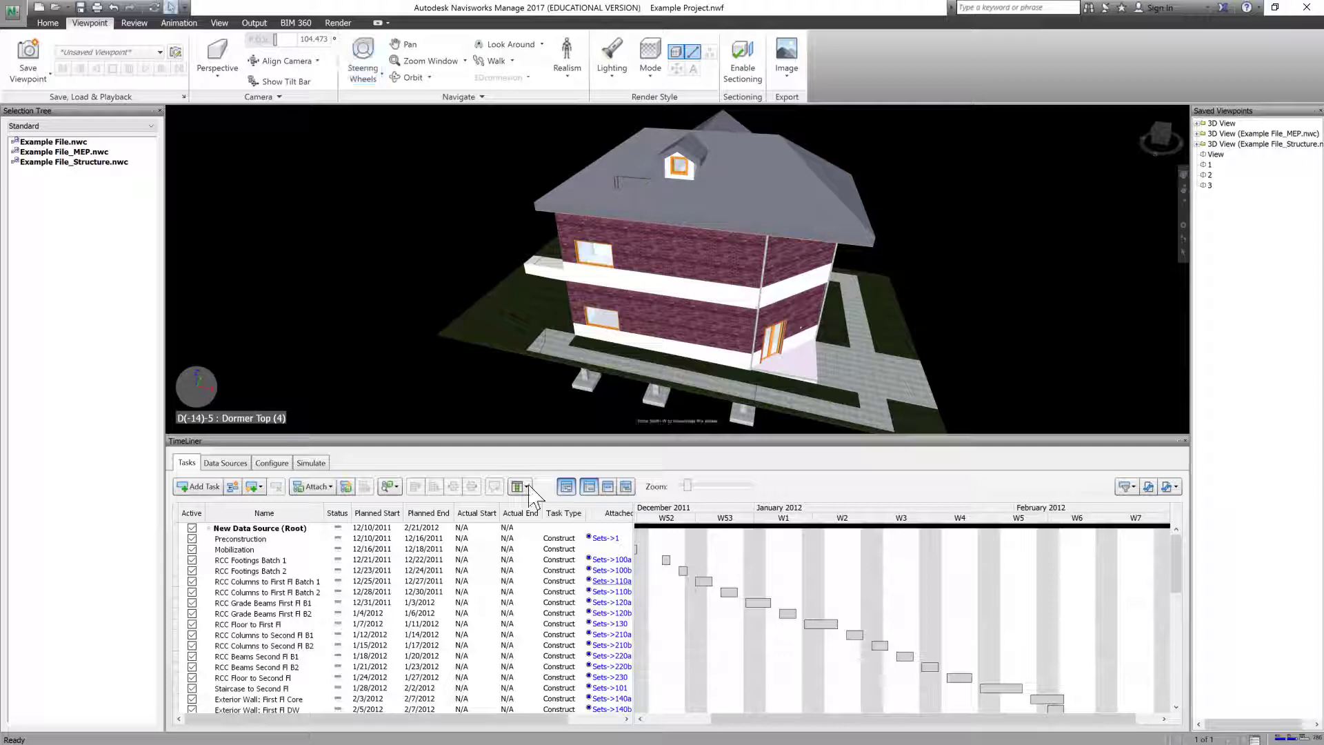
{"action": "right_click", "coordinate": [1123, 228]}
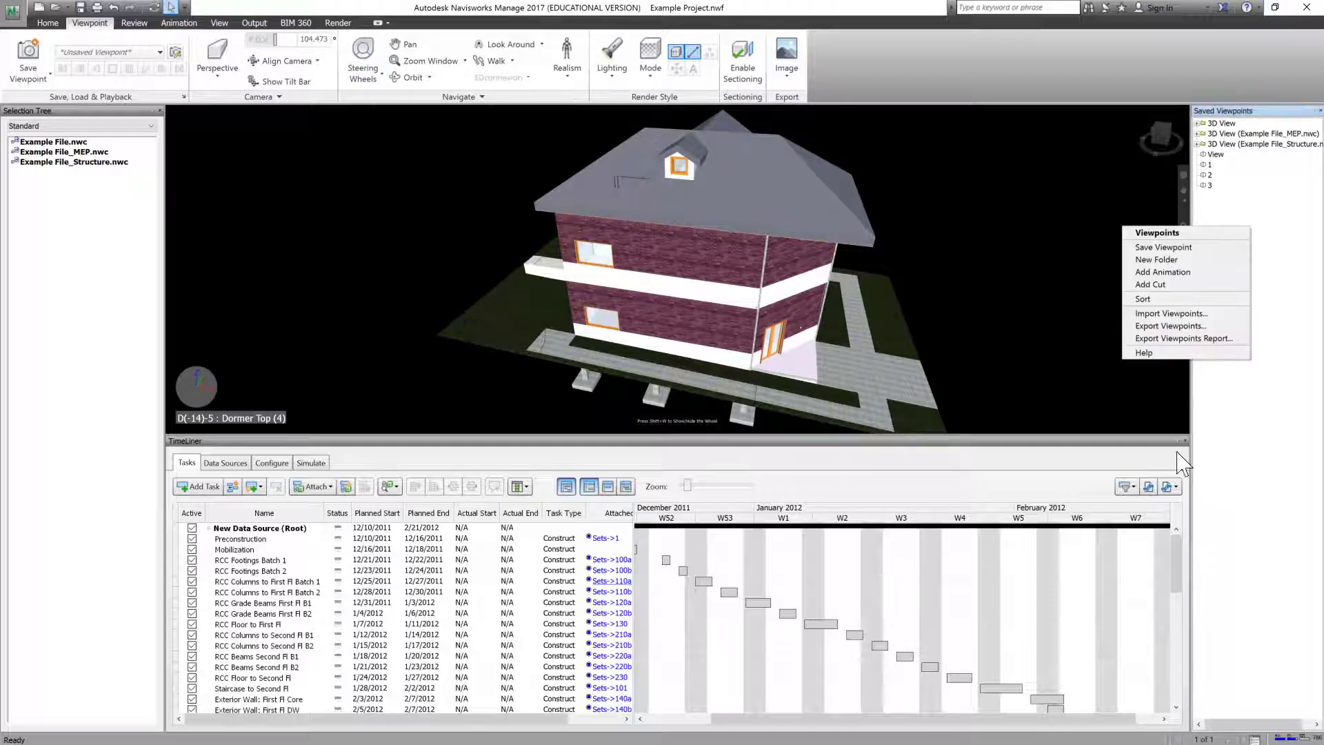
{"action": "left_click", "coordinate": [1172, 255]}
{"action": "type", "text": "4"}
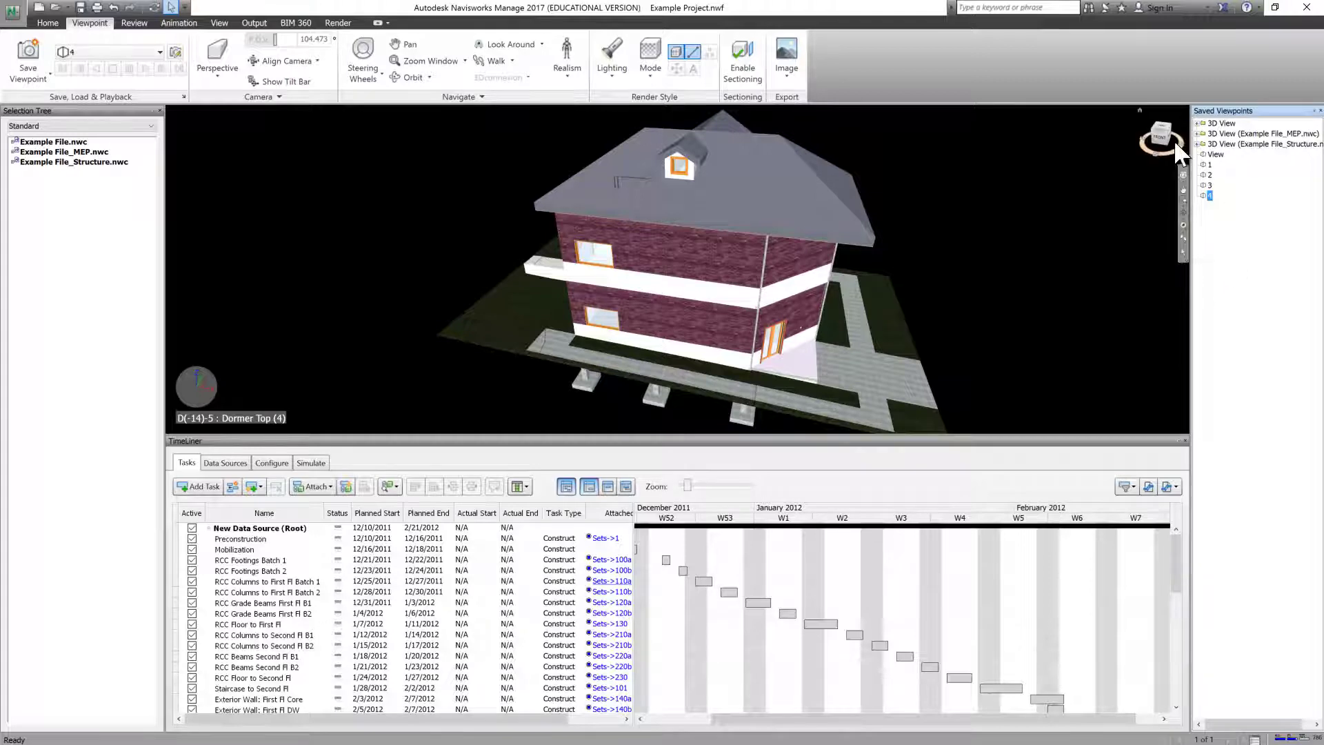
- Orbit to look down on the angled entrance corner with the whole roof in frame, and save that view as viewpoint 5
{"action": "left_click", "coordinate": [1184, 185]}
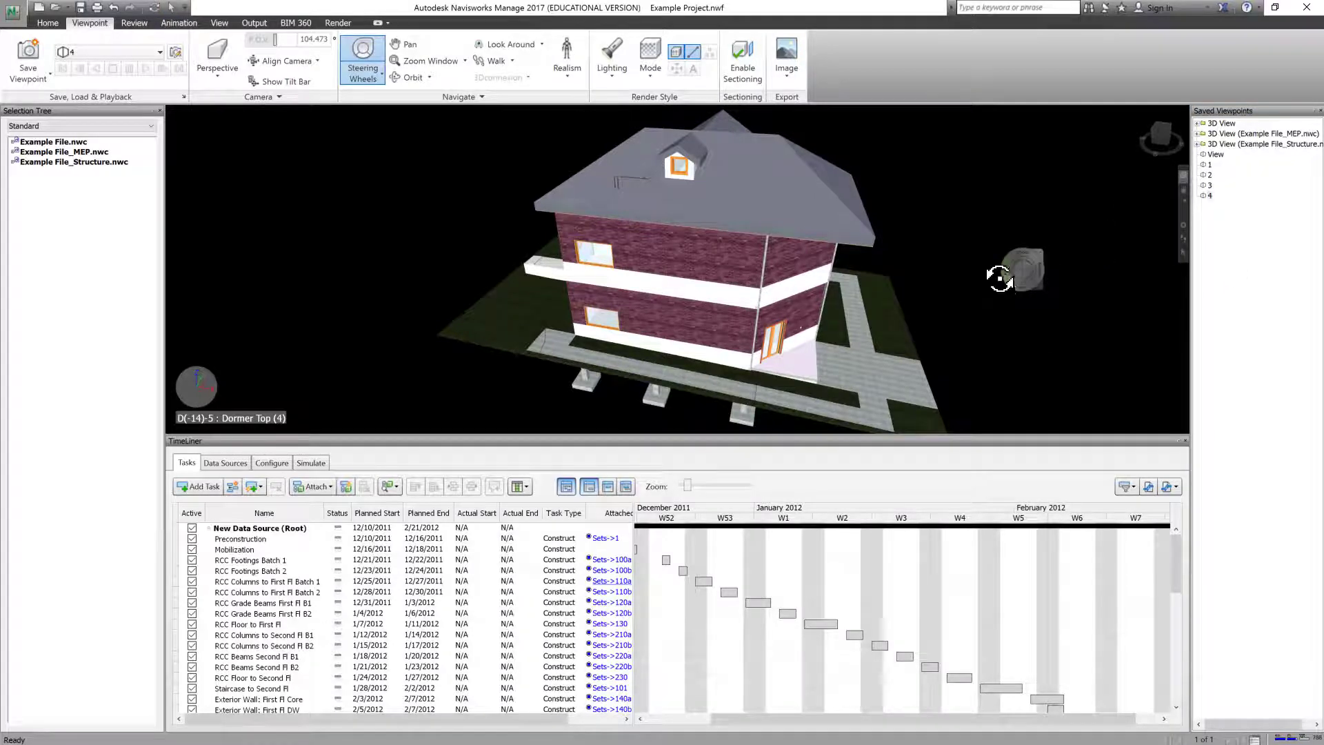
{"action": "left_click_drag", "start_coordinate": [1003, 275], "coordinate": [848, 275]}
{"action": "scroll", "coordinate": [839, 279], "scroll_direction": "down", "scroll_amount": 3}
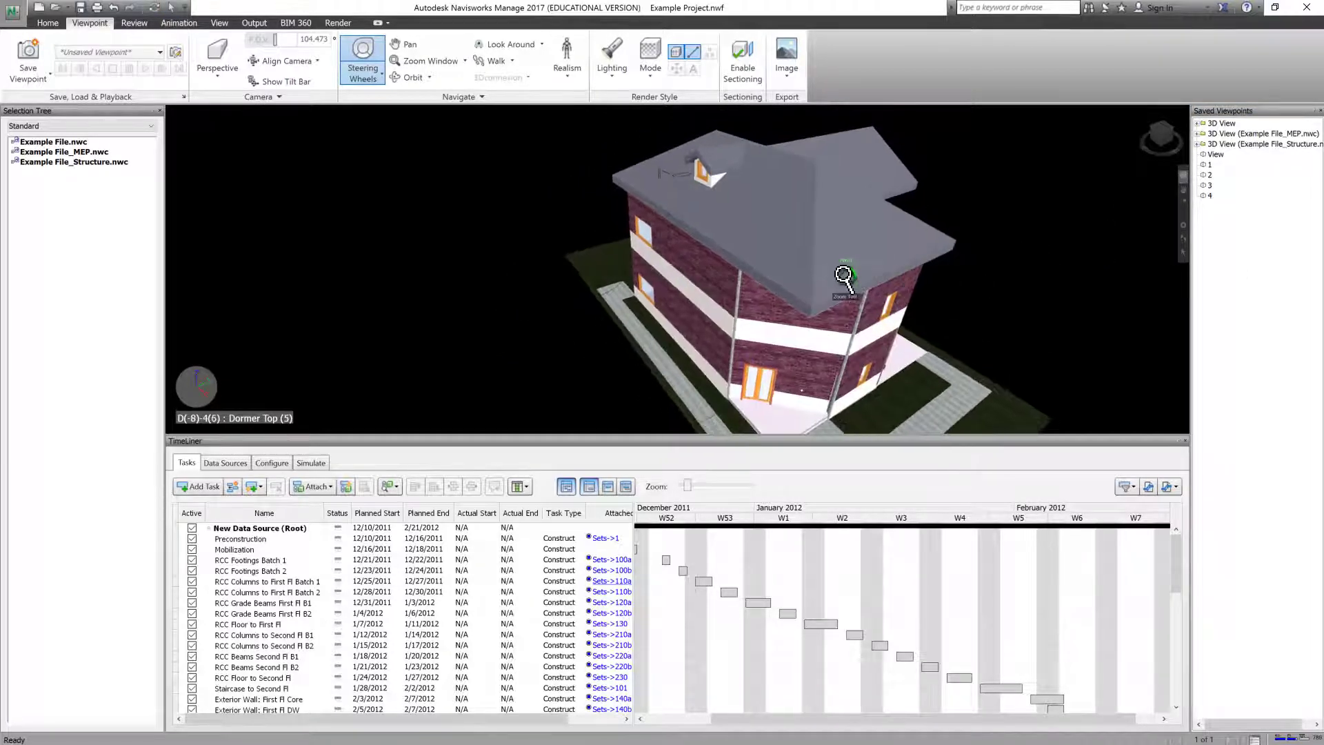
{"action": "scroll", "coordinate": [1116, 272], "scroll_direction": "up", "scroll_amount": 2}
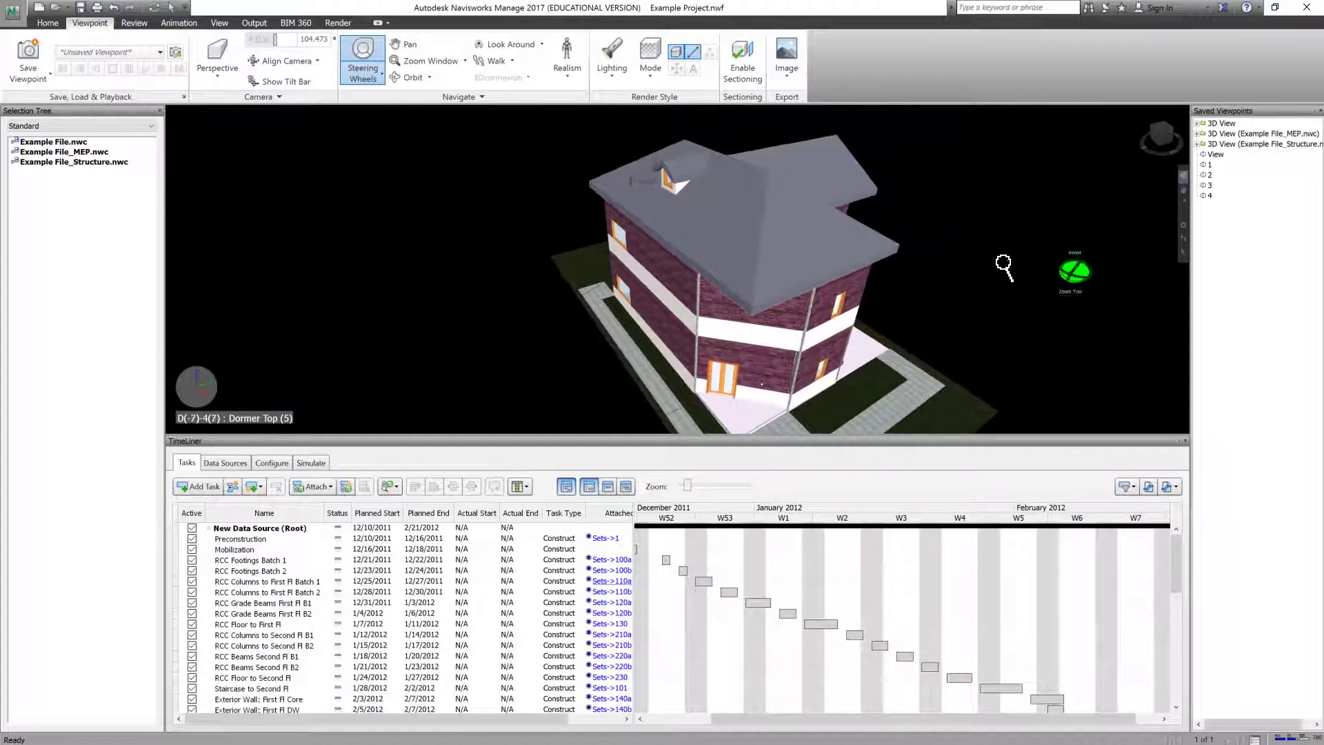
{"action": "key", "text": "Escape"}
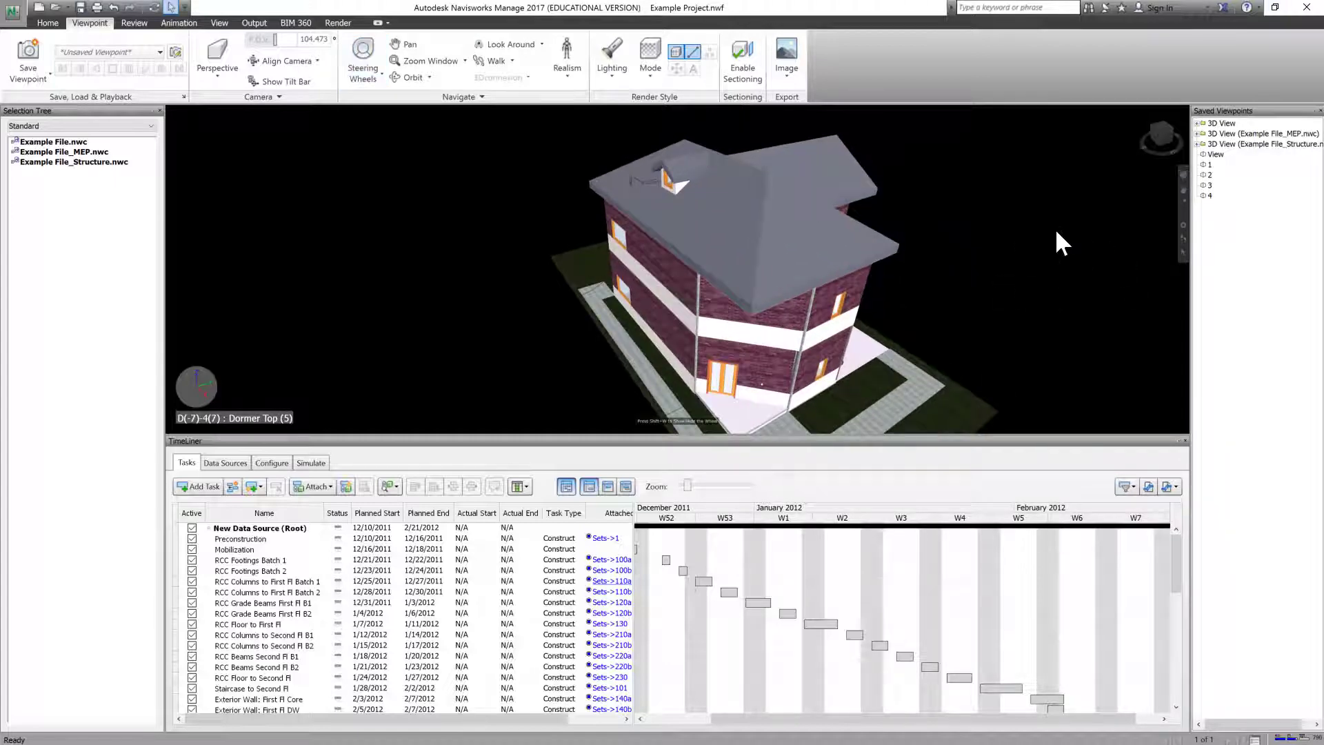
{"action": "right_click", "coordinate": [1231, 232]}
{"action": "left_click", "coordinate": [1172, 250]}
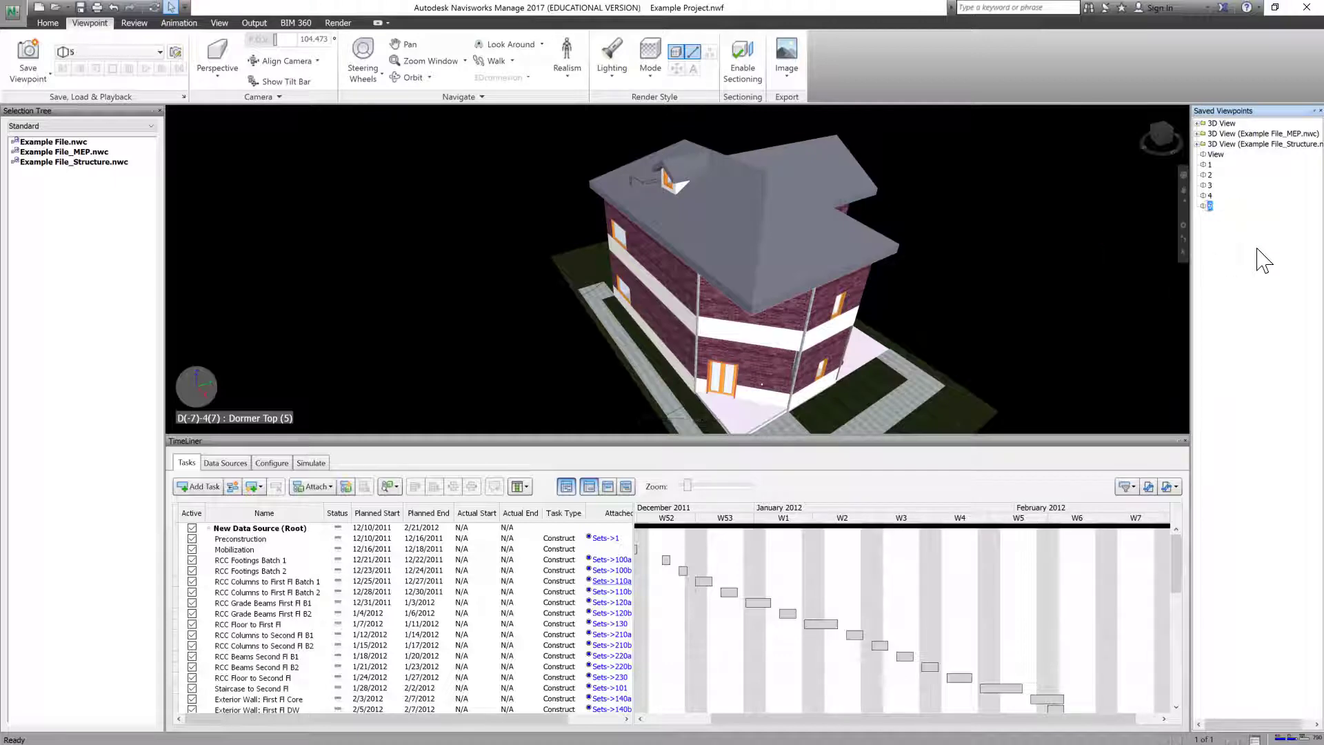
{"action": "left_click", "coordinate": [925, 309]}
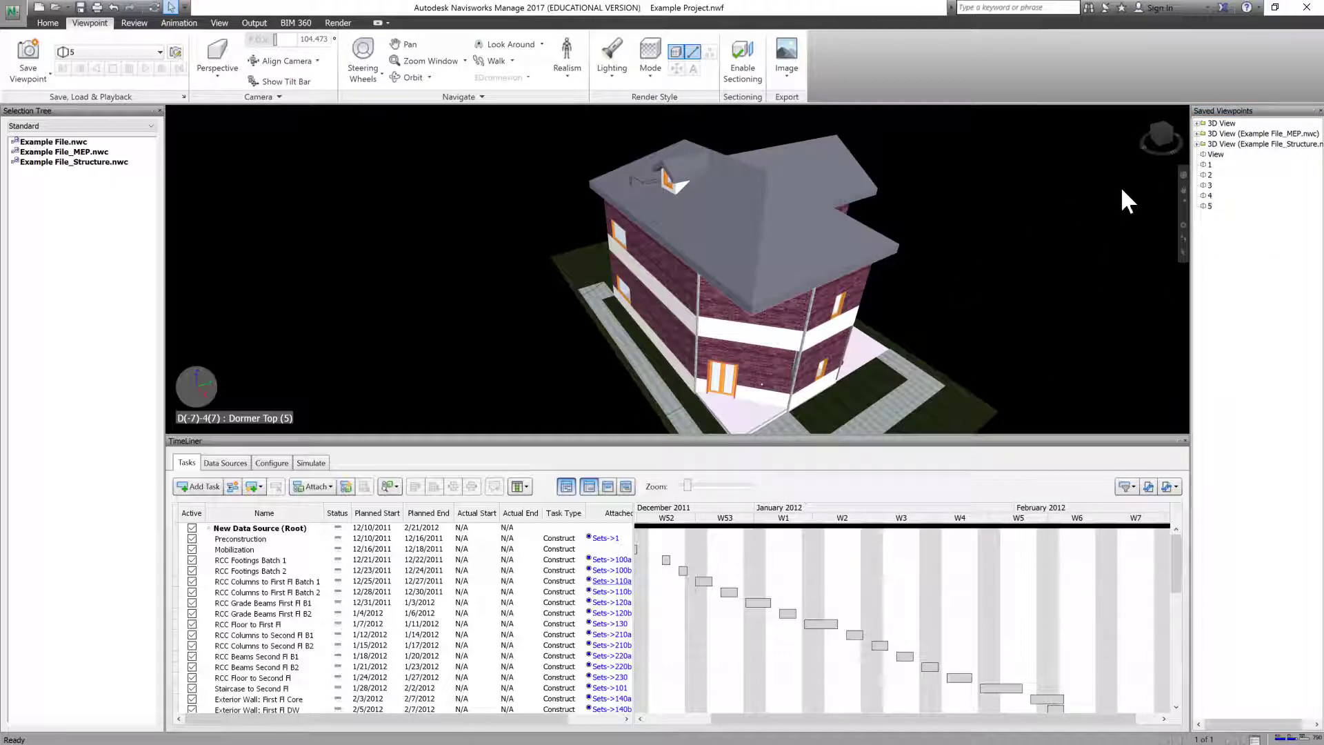
- Orbit to a lower view of the facade just past the entrance corner and save it as viewpoint 6
{"action": "left_click", "coordinate": [1184, 176]}
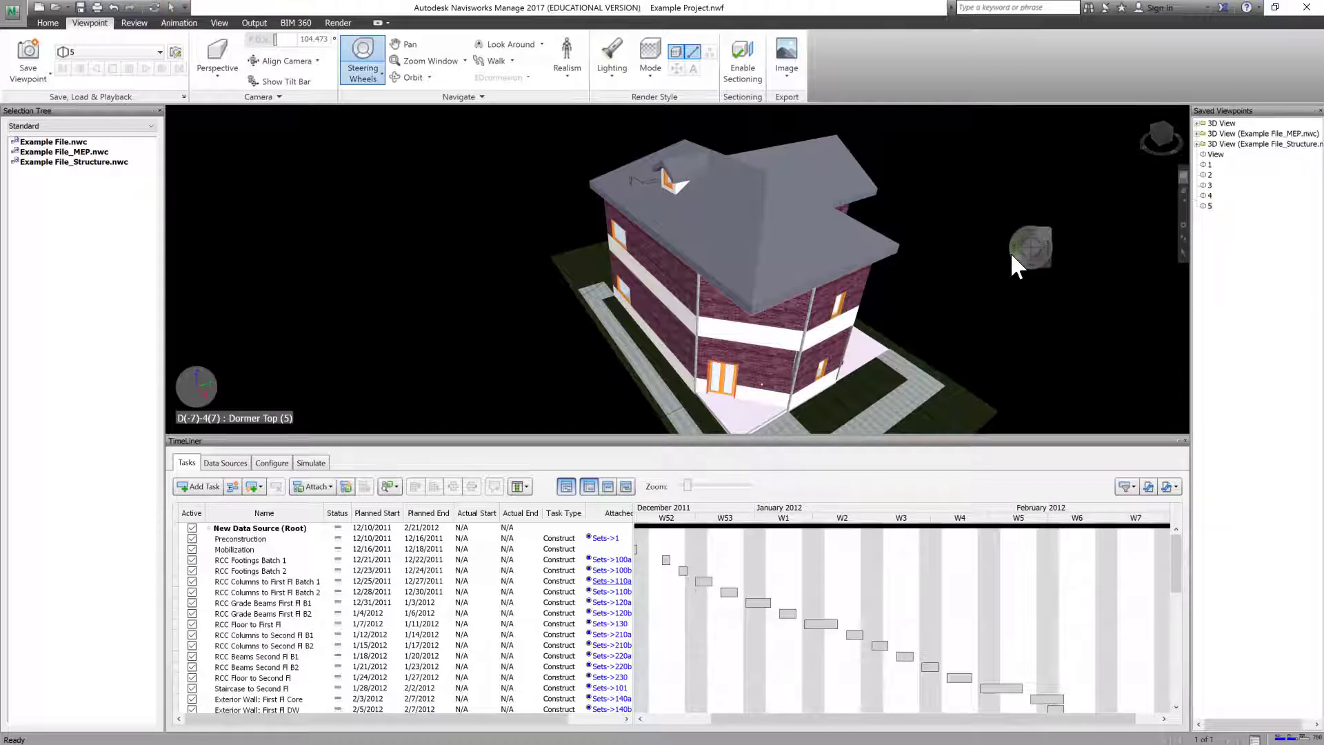
{"action": "left_click_drag", "start_coordinate": [1012, 251], "coordinate": [959, 324]}
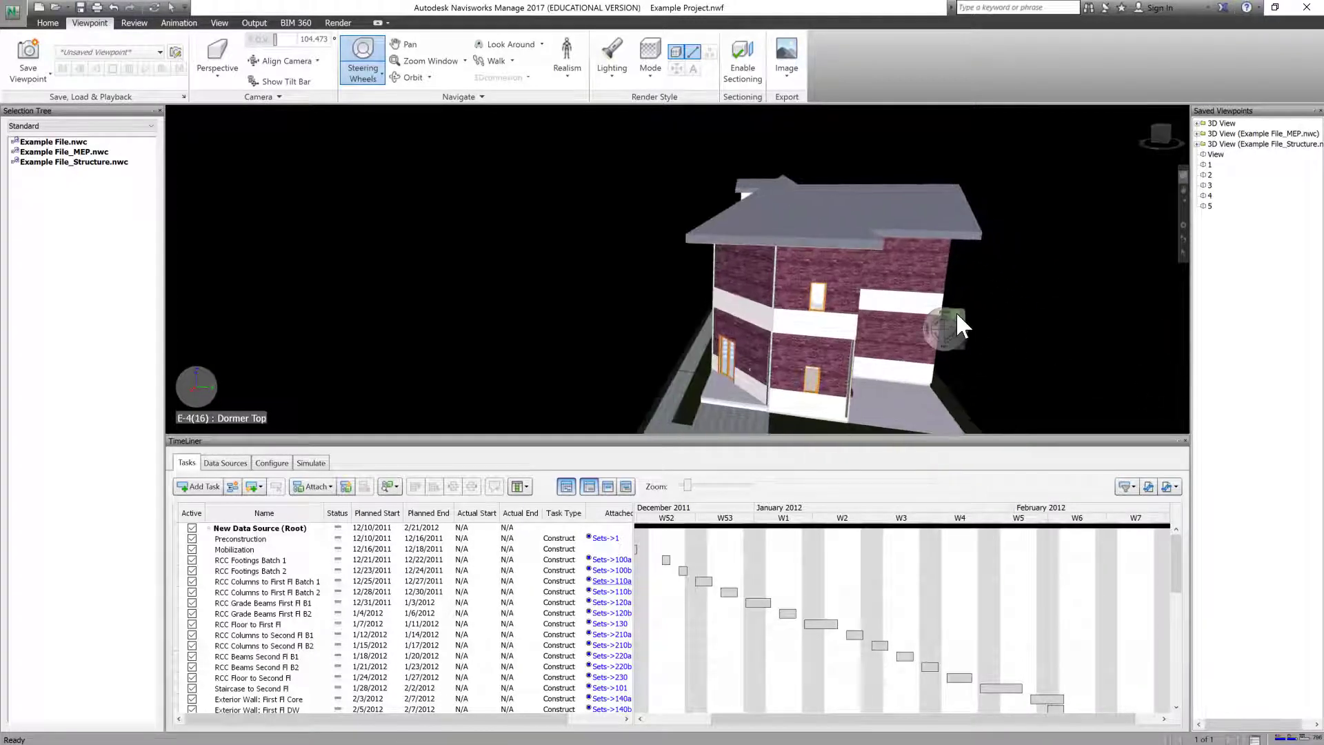
{"action": "key", "text": "shift+w"}
{"action": "right_click", "coordinate": [1259, 258]}
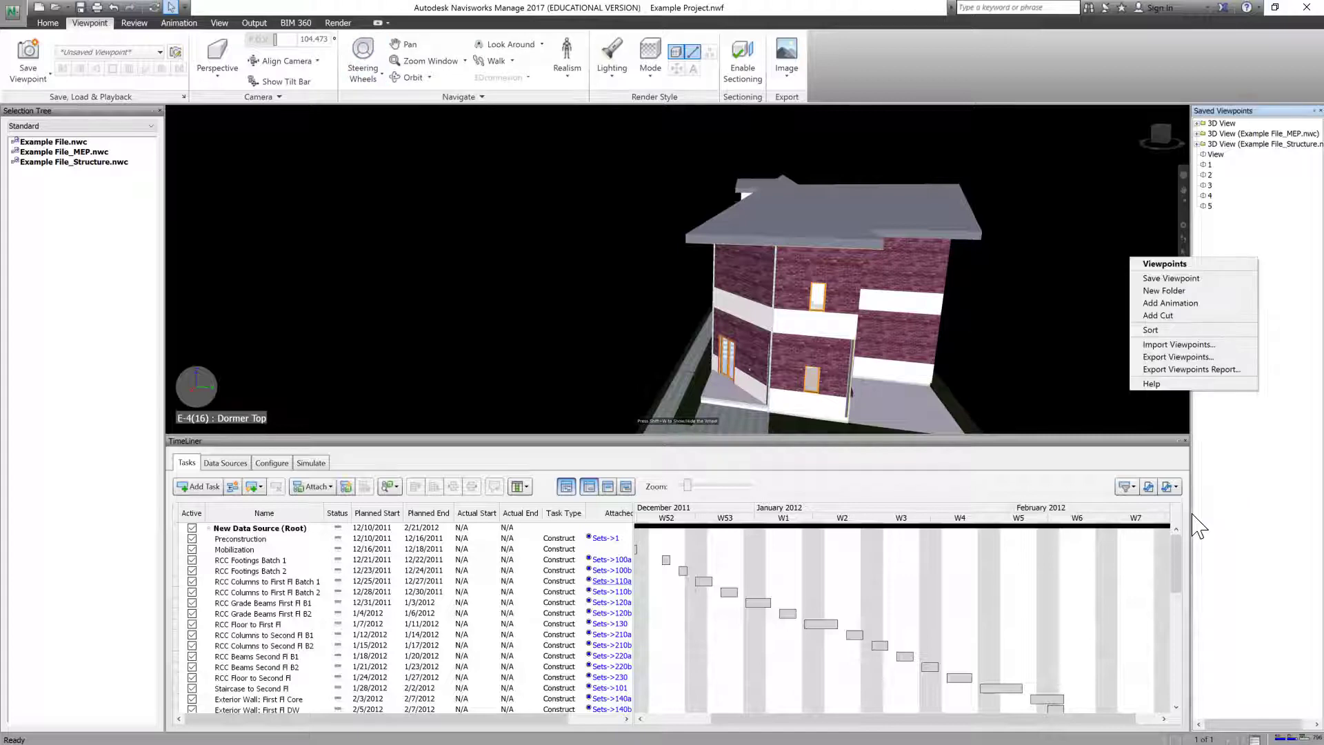
{"action": "left_click", "coordinate": [1195, 279]}
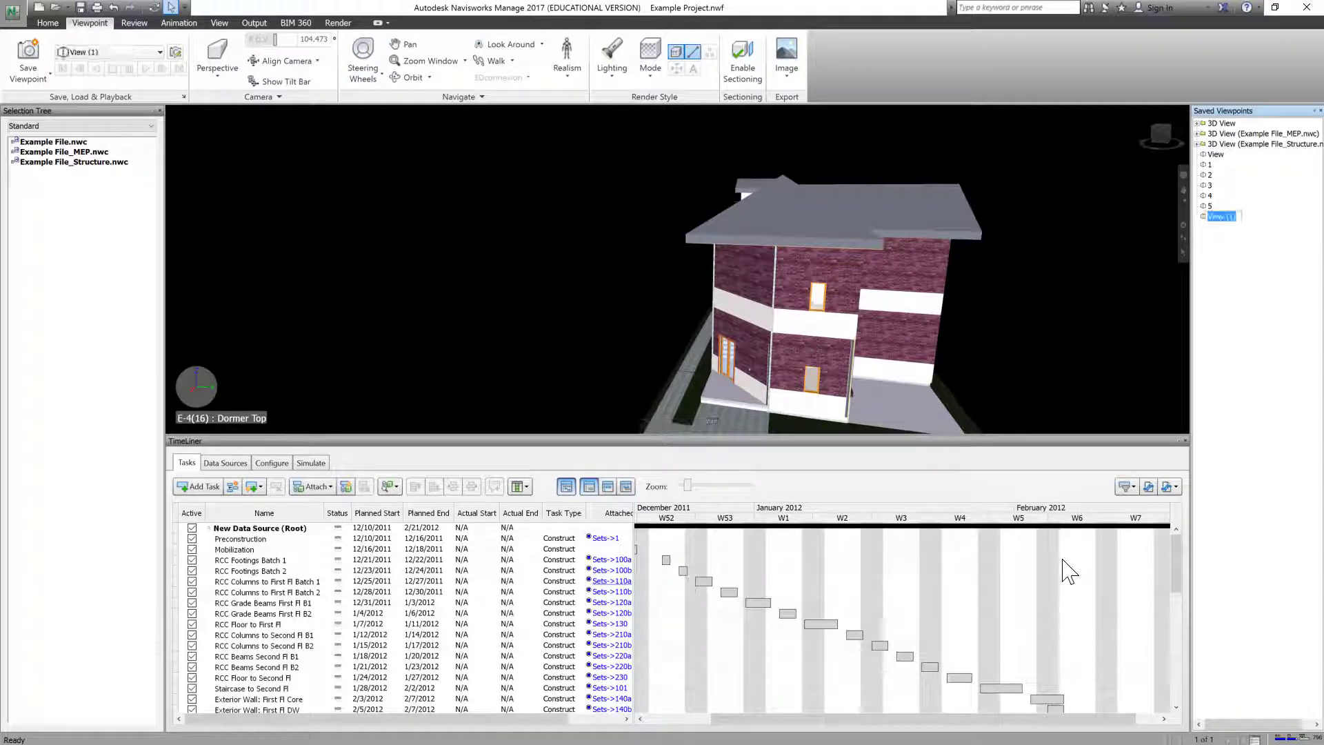
{"action": "type", "text": "6"}
{"action": "key", "text": "Return"}
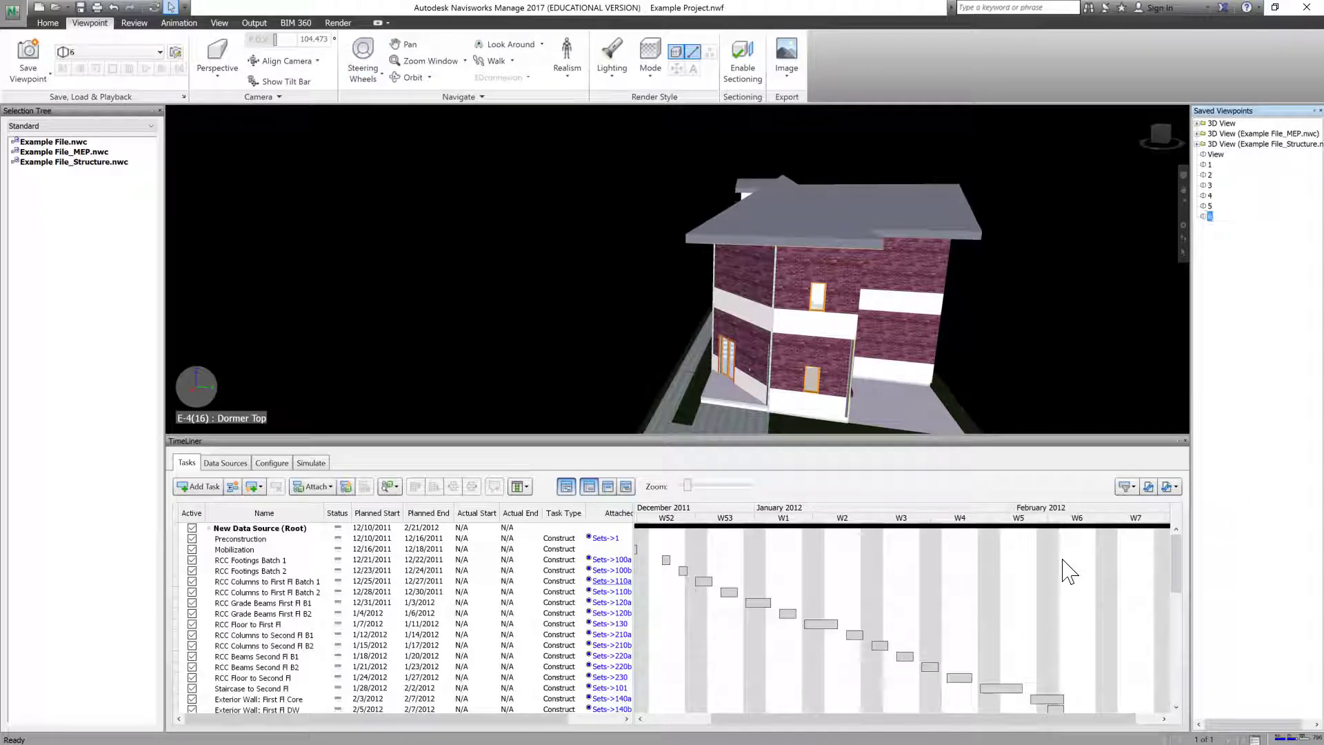
- Orbit around to the gable end beside the paved terrace, frame the whole house, and save that view as viewpoint 7
{"action": "left_click", "coordinate": [1184, 177]}
{"action": "left_click_drag", "start_coordinate": [854, 329], "coordinate": [793, 307]}
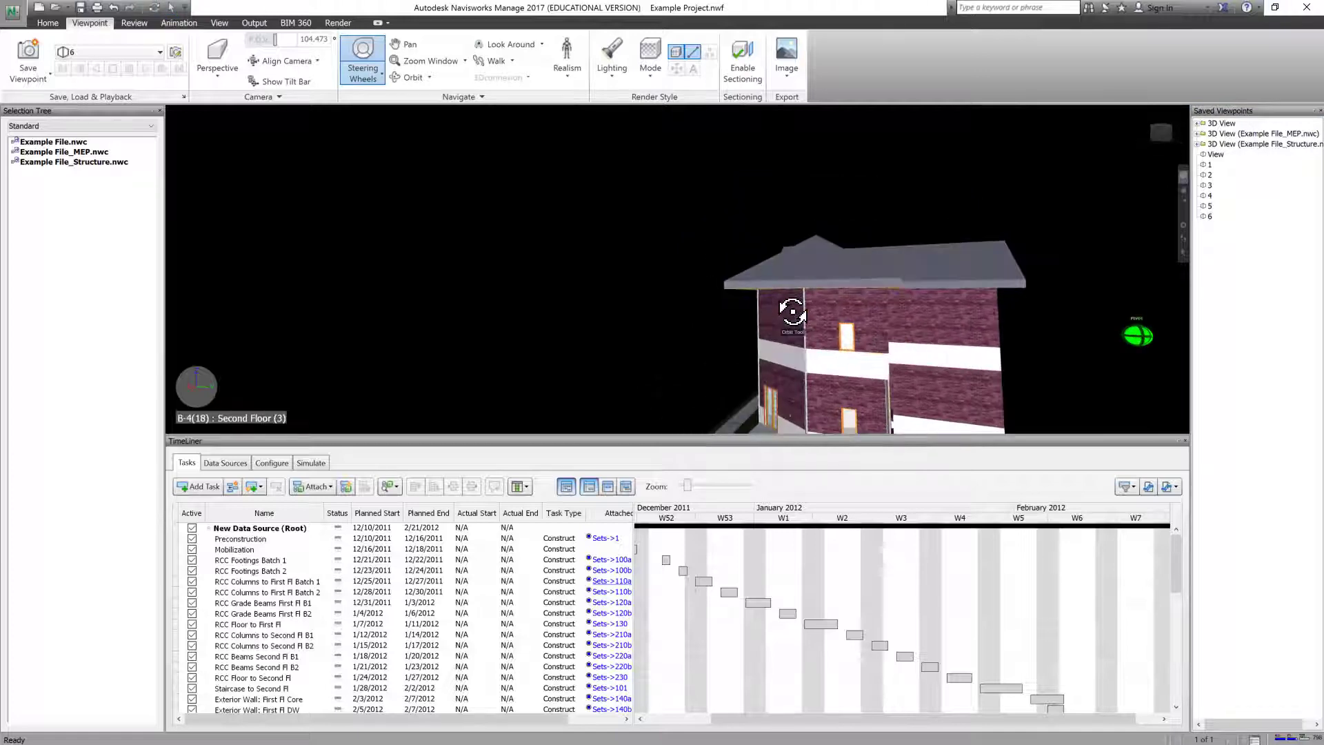
{"action": "left_click_drag", "start_coordinate": [684, 259], "coordinate": [704, 357]}
{"action": "left_click_drag", "start_coordinate": [537, 285], "coordinate": [1006, 262]}
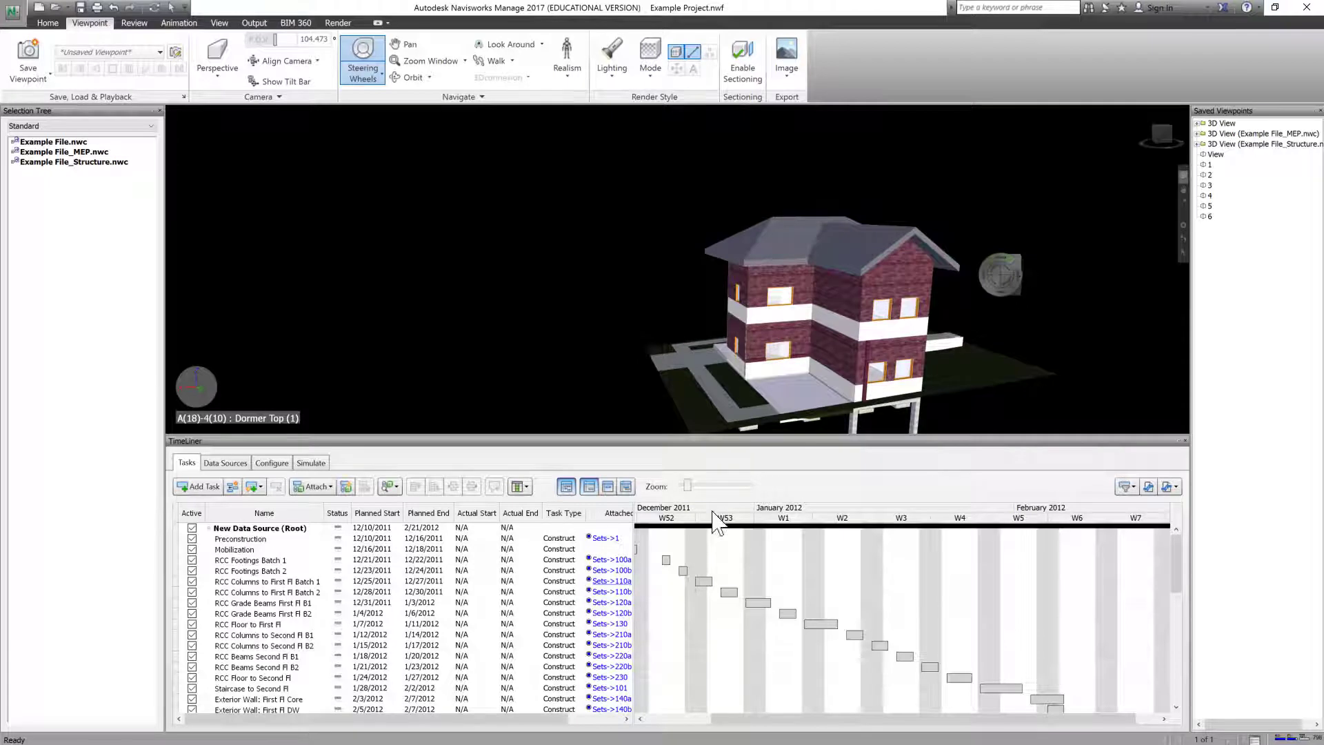
{"action": "right_click", "coordinate": [1247, 271]}
{"action": "left_click", "coordinate": [1192, 293]}
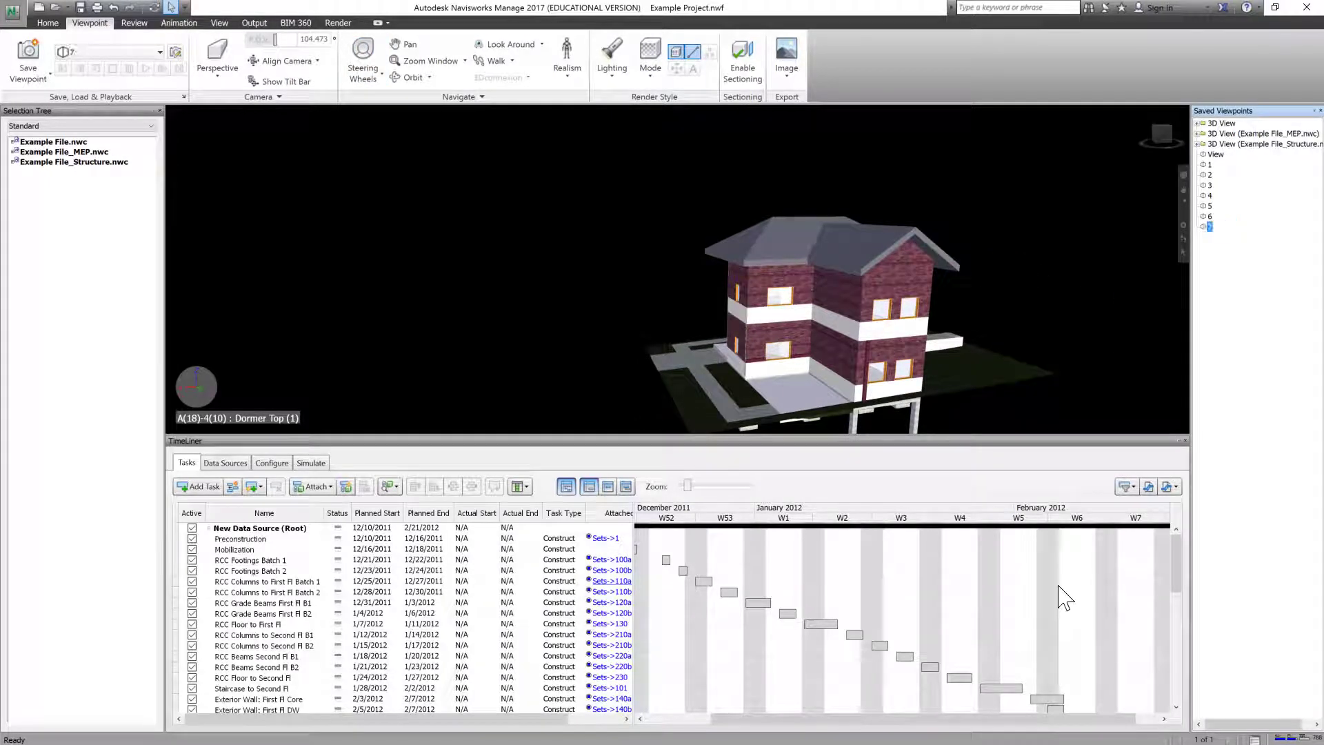
- Orbit to a distant low view of the gable side with the foundation footings exposed, and save it as viewpoint 8
{"action": "left_click", "coordinate": [1184, 177]}
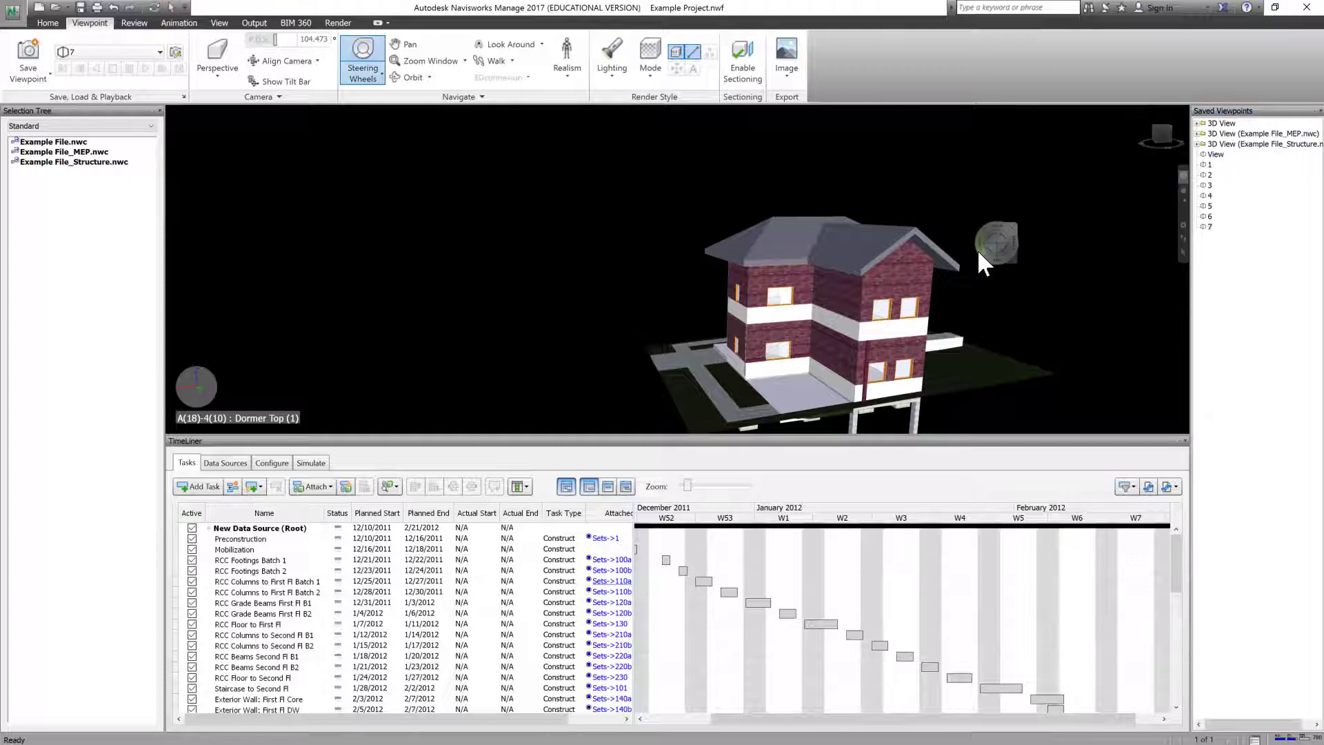
{"action": "mouse_move", "coordinate": [978, 249]}
{"action": "left_mouse_down"}
{"action": "mouse_move", "coordinate": [1016, 168]}
{"action": "mouse_move", "coordinate": [854, 186]}
{"action": "mouse_move", "coordinate": [793, 267]}
{"action": "mouse_move", "coordinate": [771, 245]}
{"action": "left_mouse_up"}
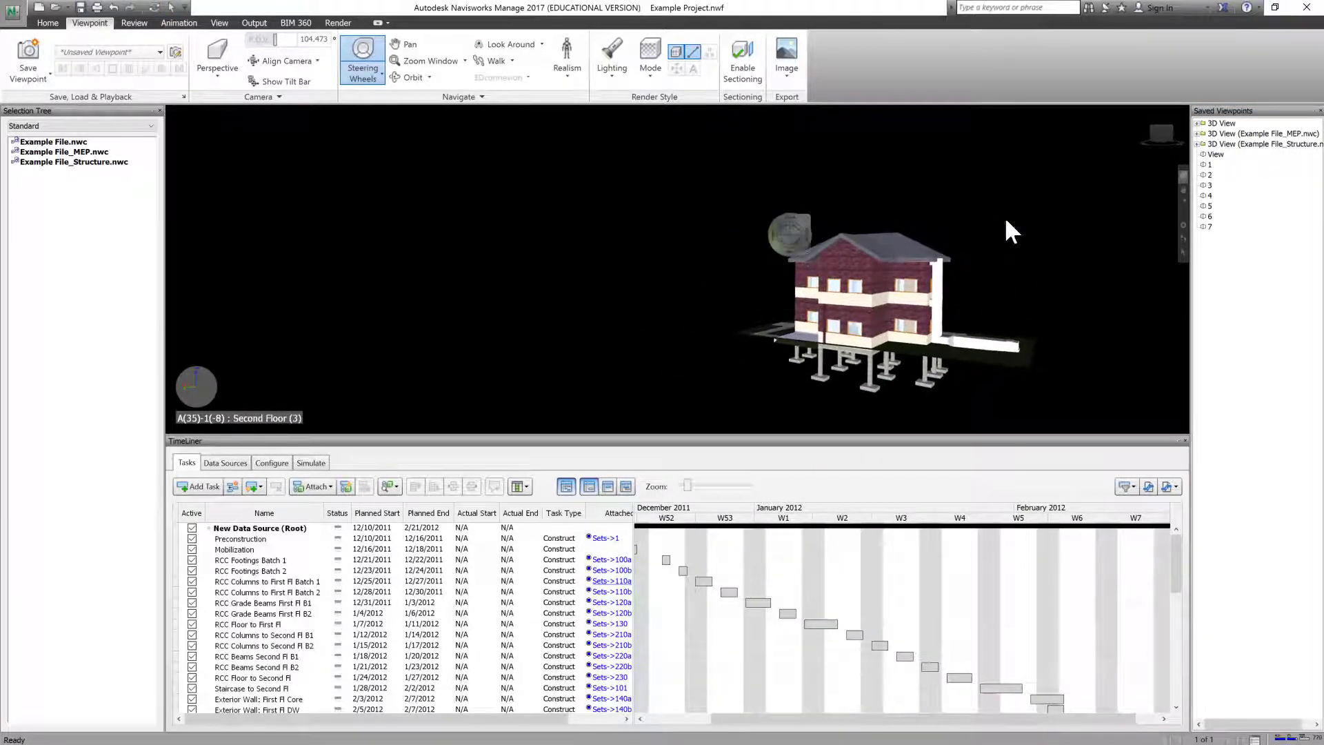
{"action": "left_click", "coordinate": [1035, 194]}
{"action": "left_click", "coordinate": [1222, 261]}
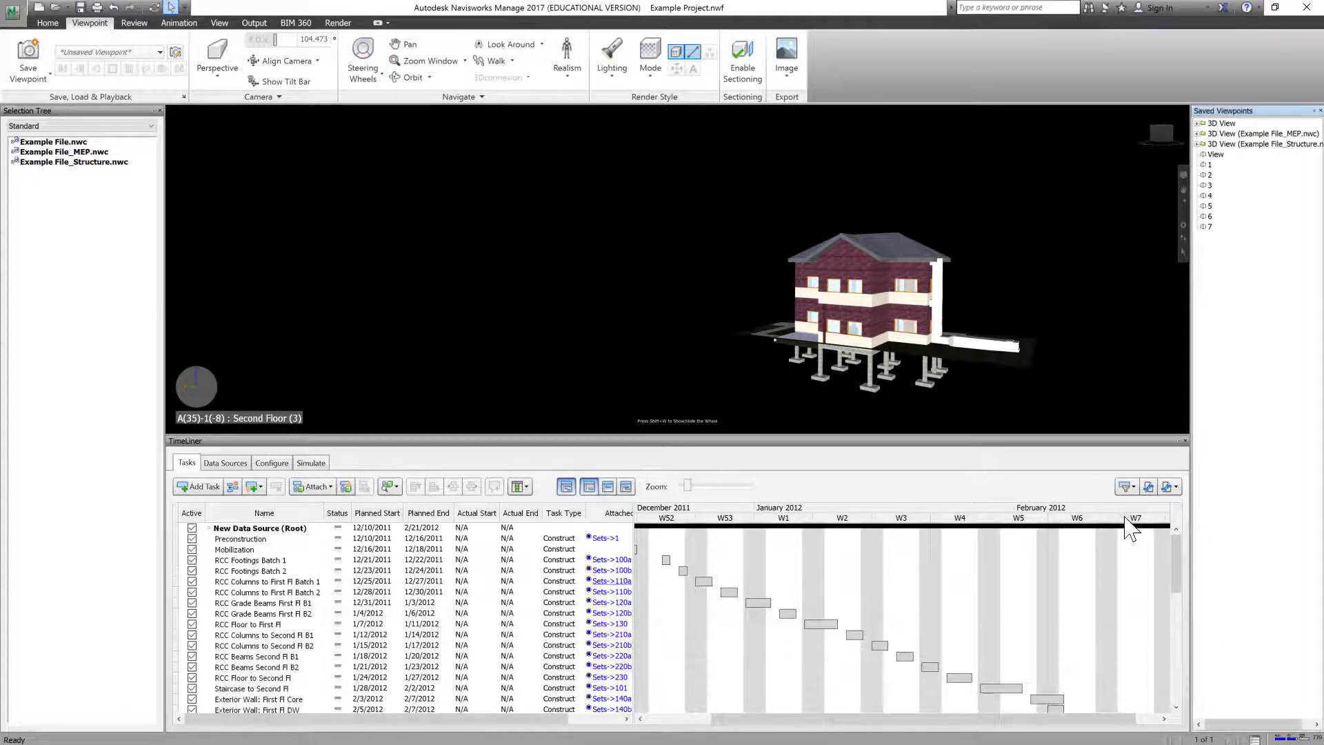
{"action": "right_click", "coordinate": [1225, 258]}
{"action": "left_click", "coordinate": [1186, 284]}
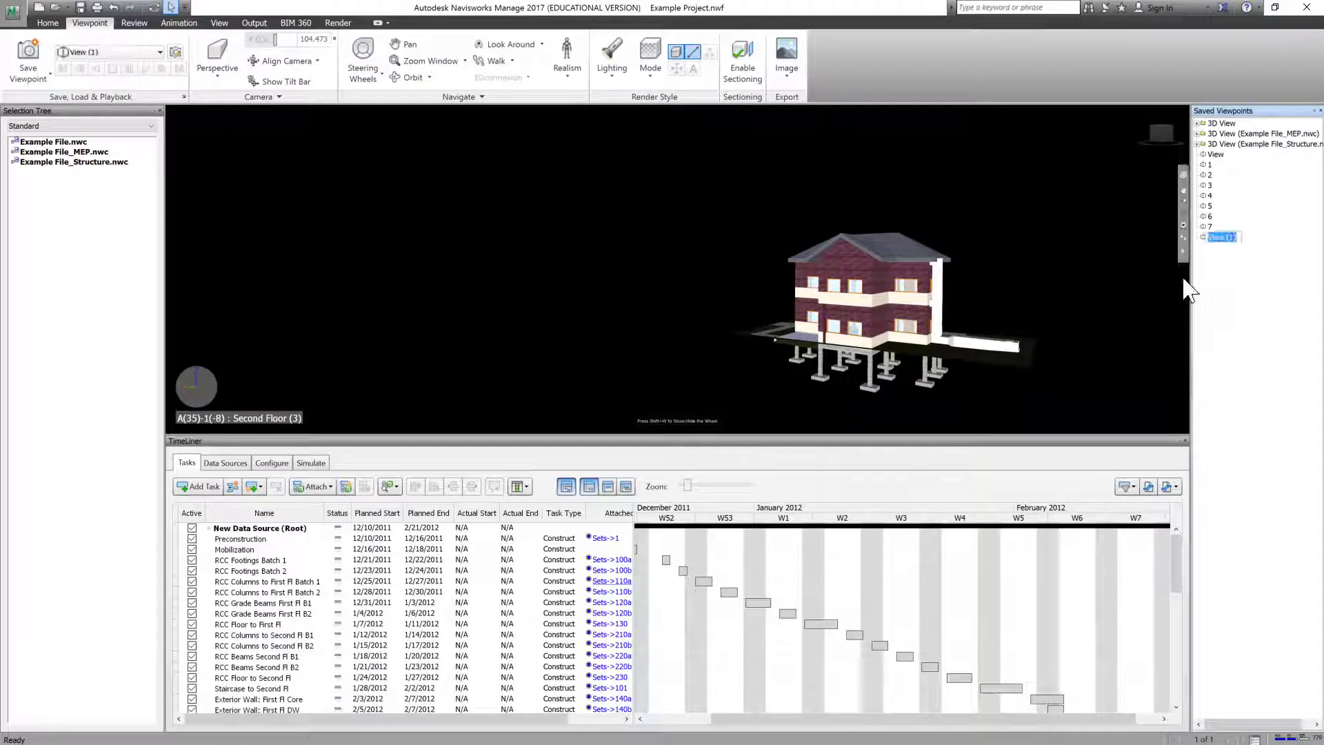
{"action": "type", "text": "8"}
- Zoom in closer on the gable side of the house and save that view as viewpoint 9
{"action": "scroll", "coordinate": [1062, 272], "scroll_direction": "up", "scroll_amount": 5}
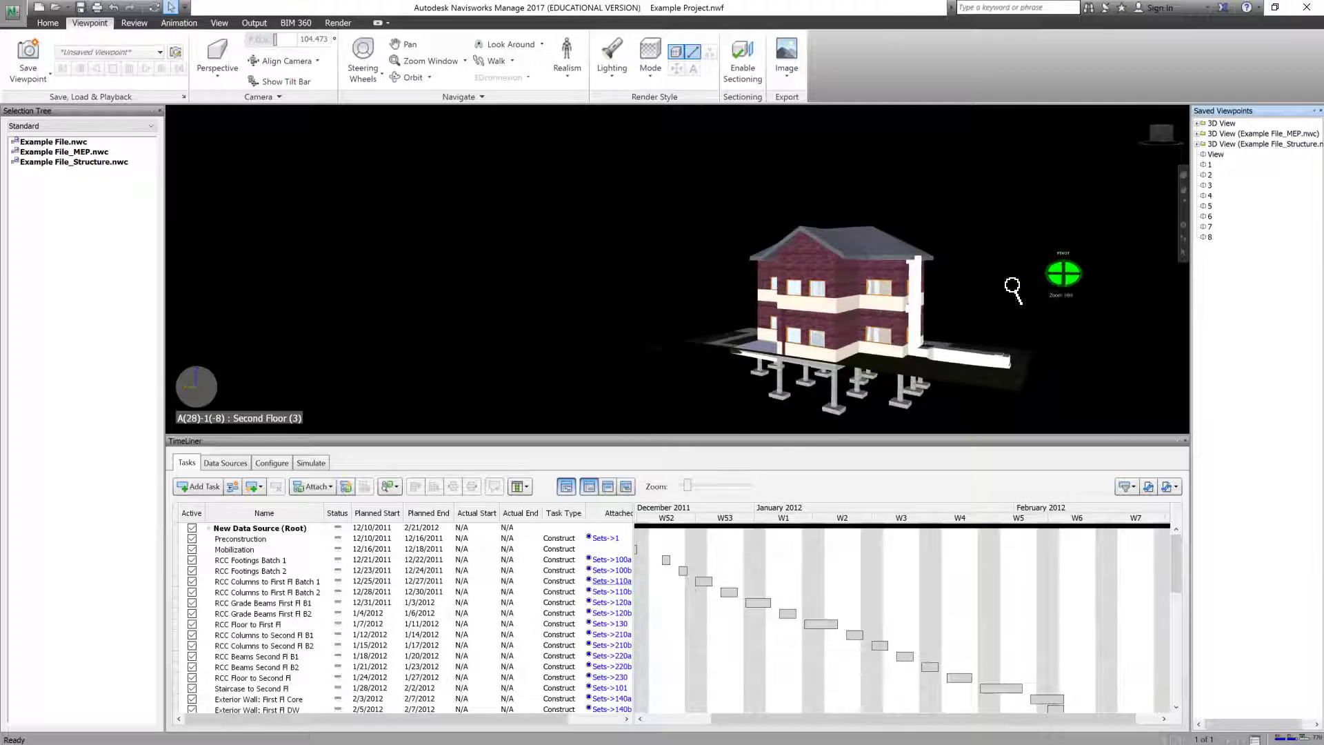
{"action": "right_click", "coordinate": [1268, 293]}
{"action": "key", "text": "Return"}
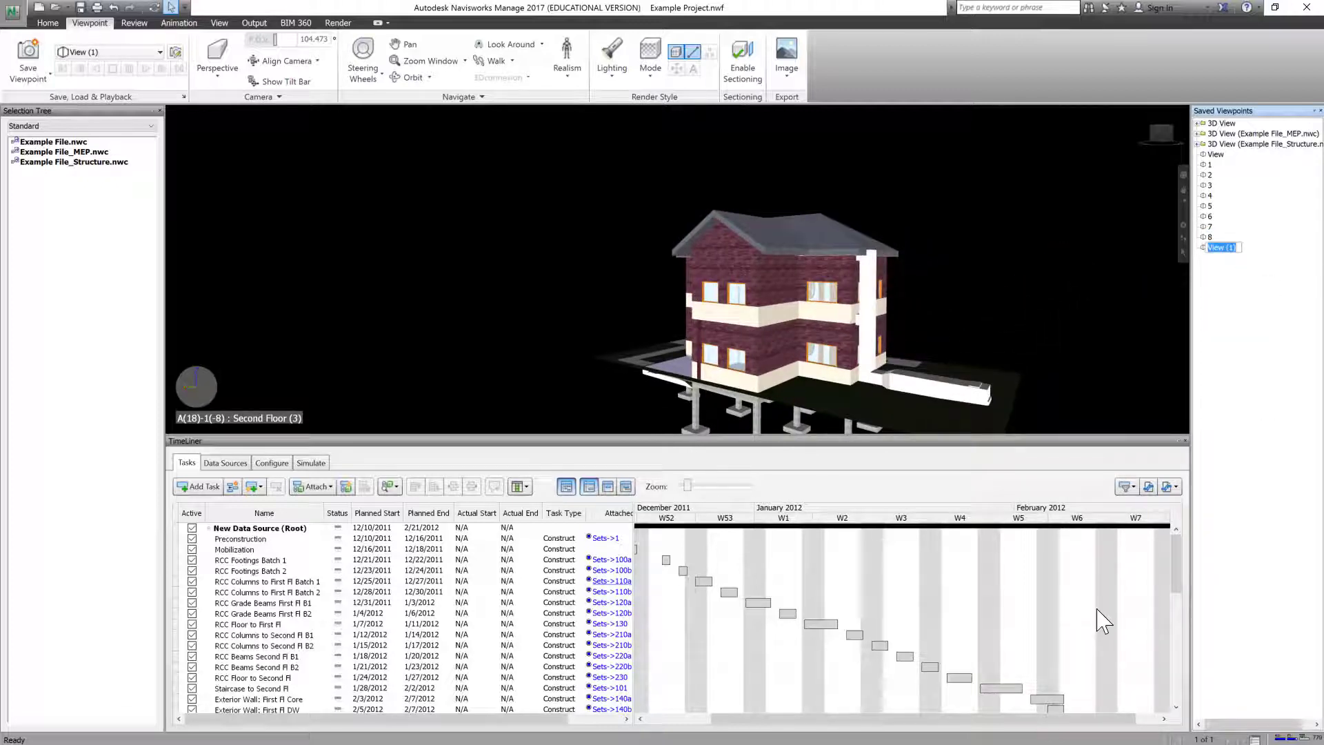
- Orbit to the side with the tall white column and the path leading up to it, and save that view as viewpoint 10
{"action": "left_click", "coordinate": [1181, 174]}
{"action": "left_click_drag", "start_coordinate": [974, 295], "coordinate": [842, 290]}
{"action": "left_click_drag", "start_coordinate": [541, 344], "coordinate": [582, 315]}
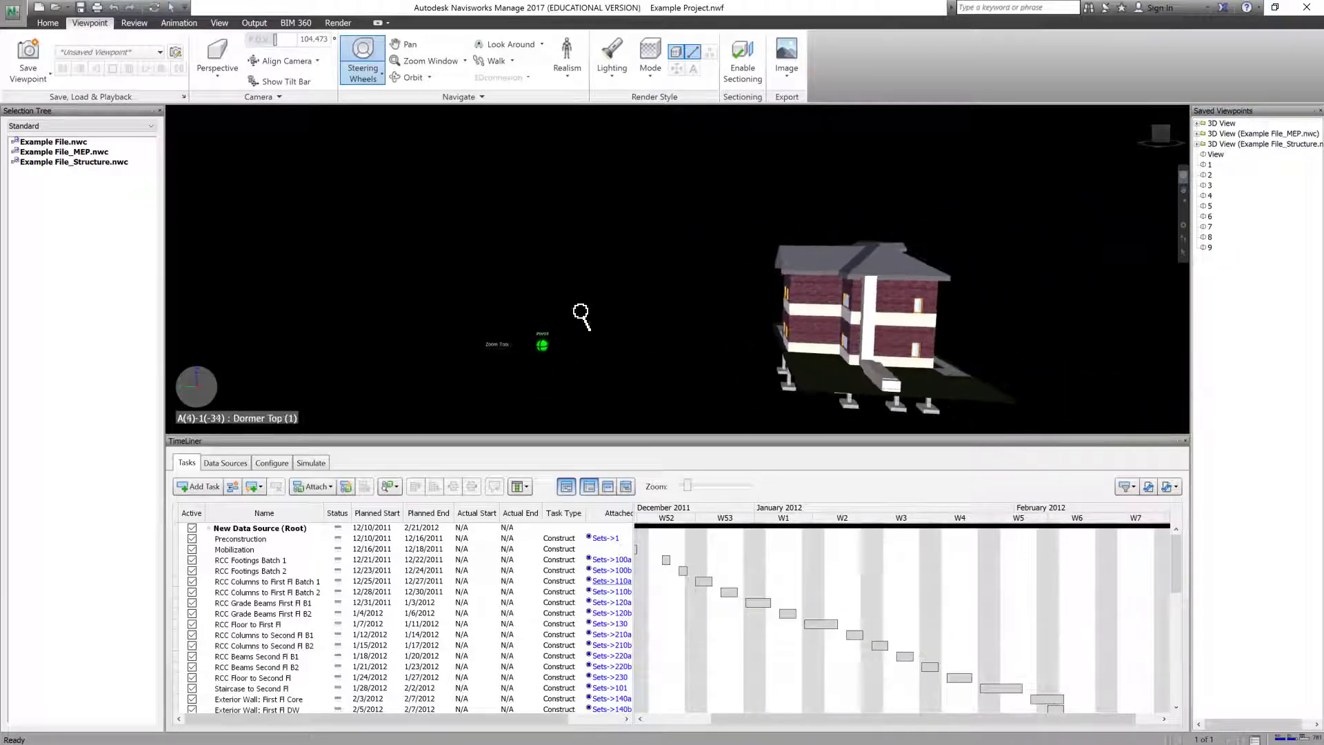
{"action": "left_click_drag", "start_coordinate": [1009, 242], "coordinate": [979, 306]}
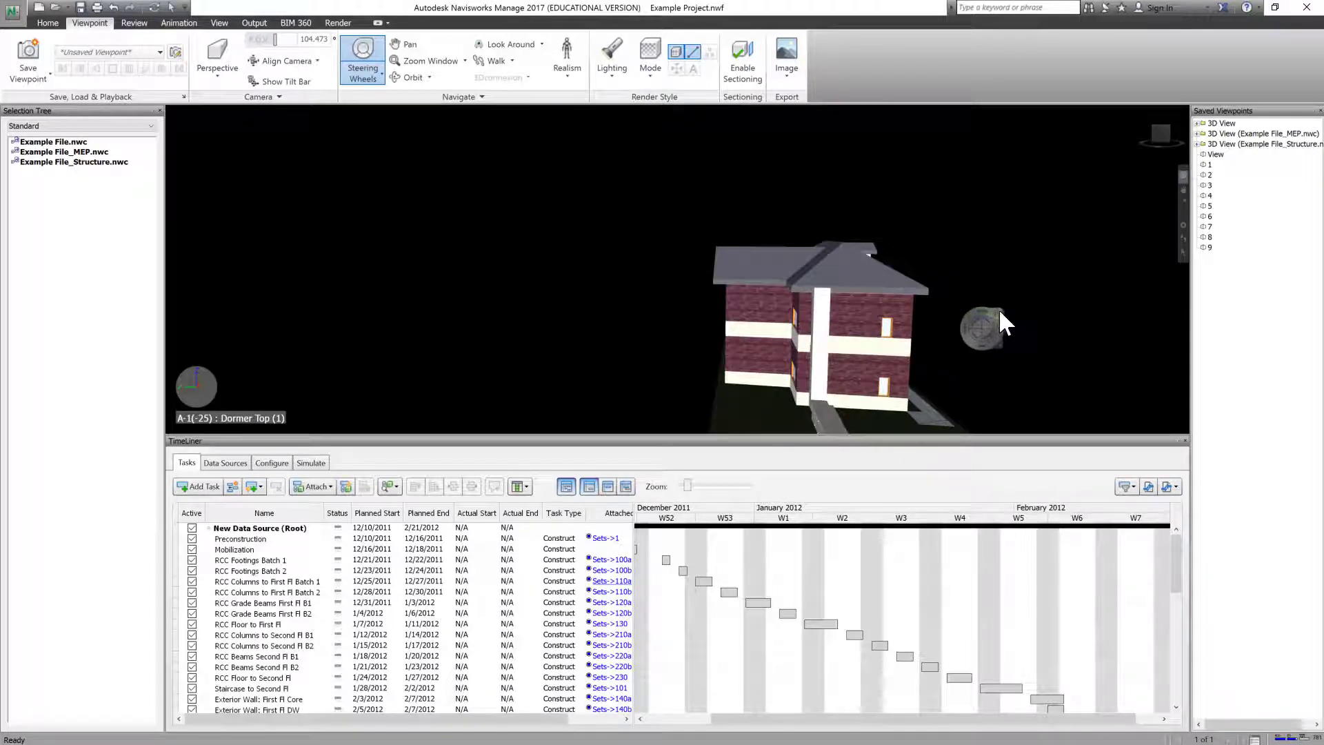
{"action": "key", "text": "Escape"}
{"action": "right_click", "coordinate": [1245, 293]}
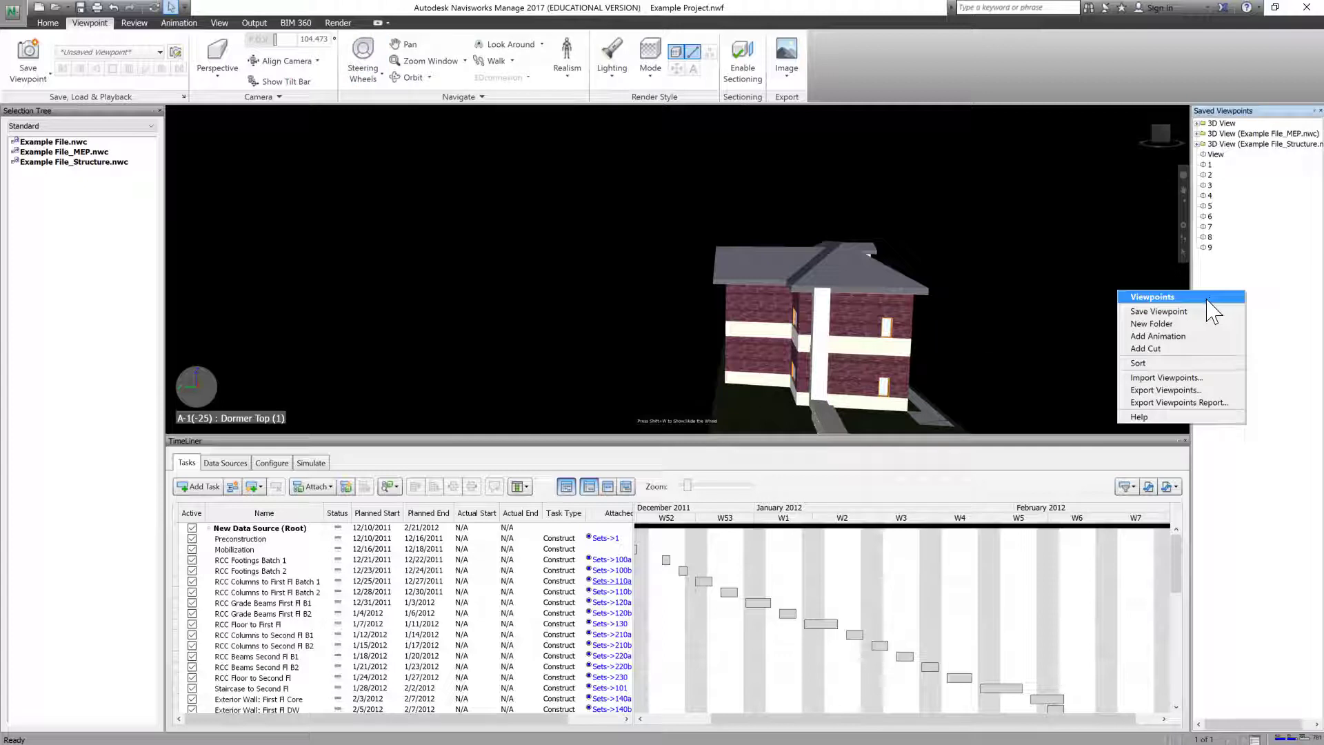
{"action": "left_click", "coordinate": [1207, 311]}
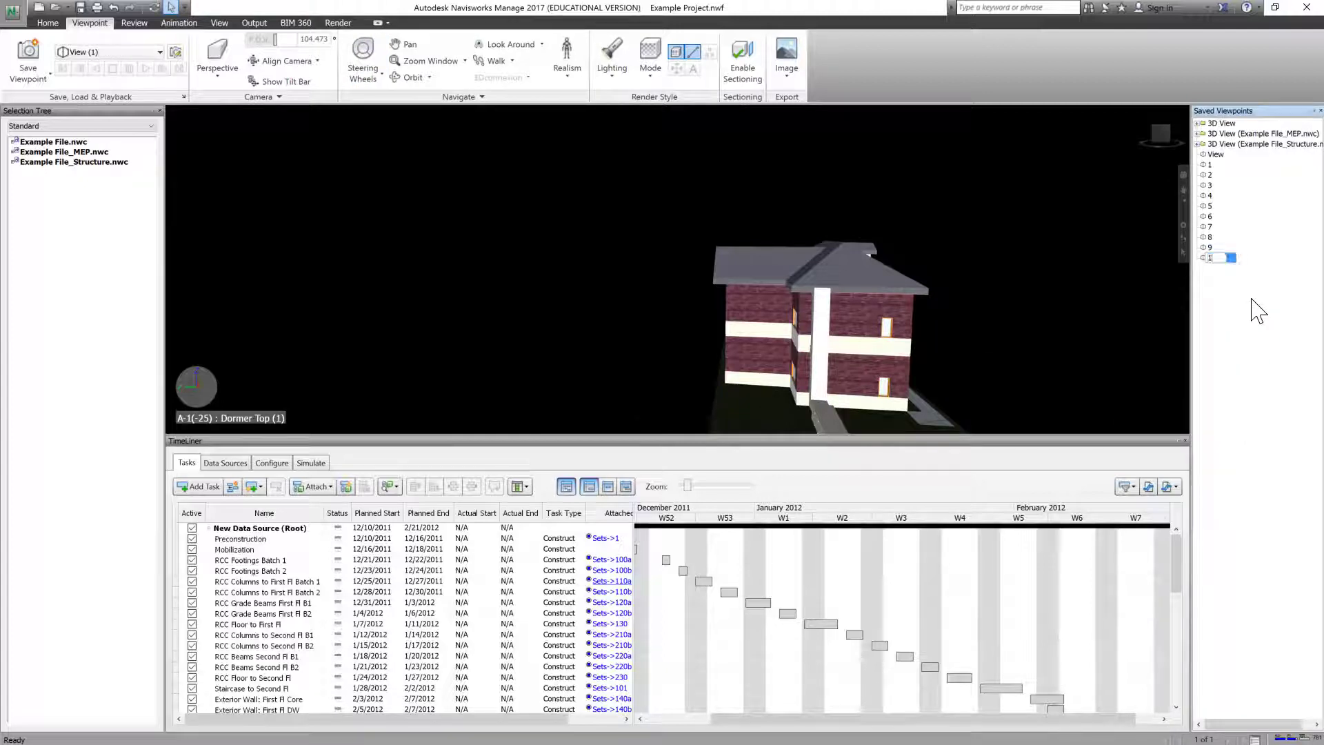
{"action": "left_click", "coordinate": [1252, 299]}
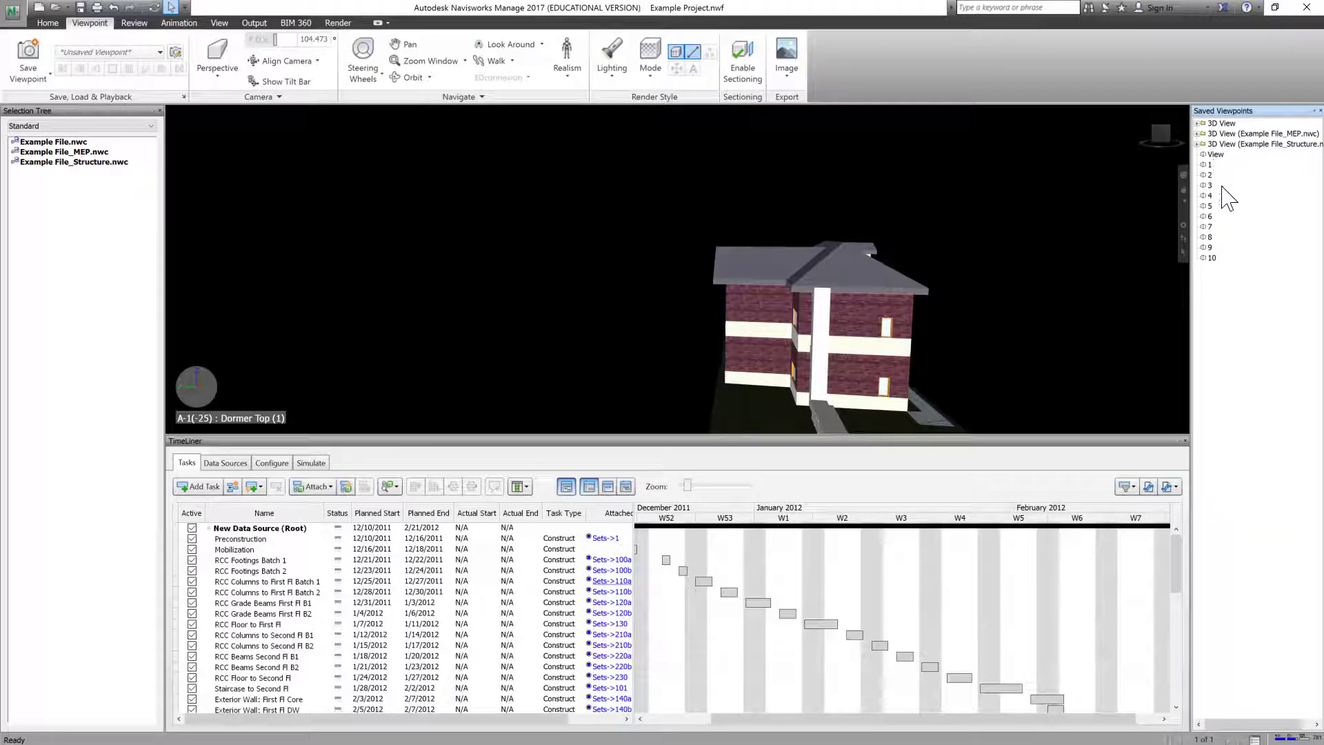
- Add a new viewpoint animation to the saved viewpoints and rename it Test1
{"action": "right_click", "coordinate": [1240, 298]}
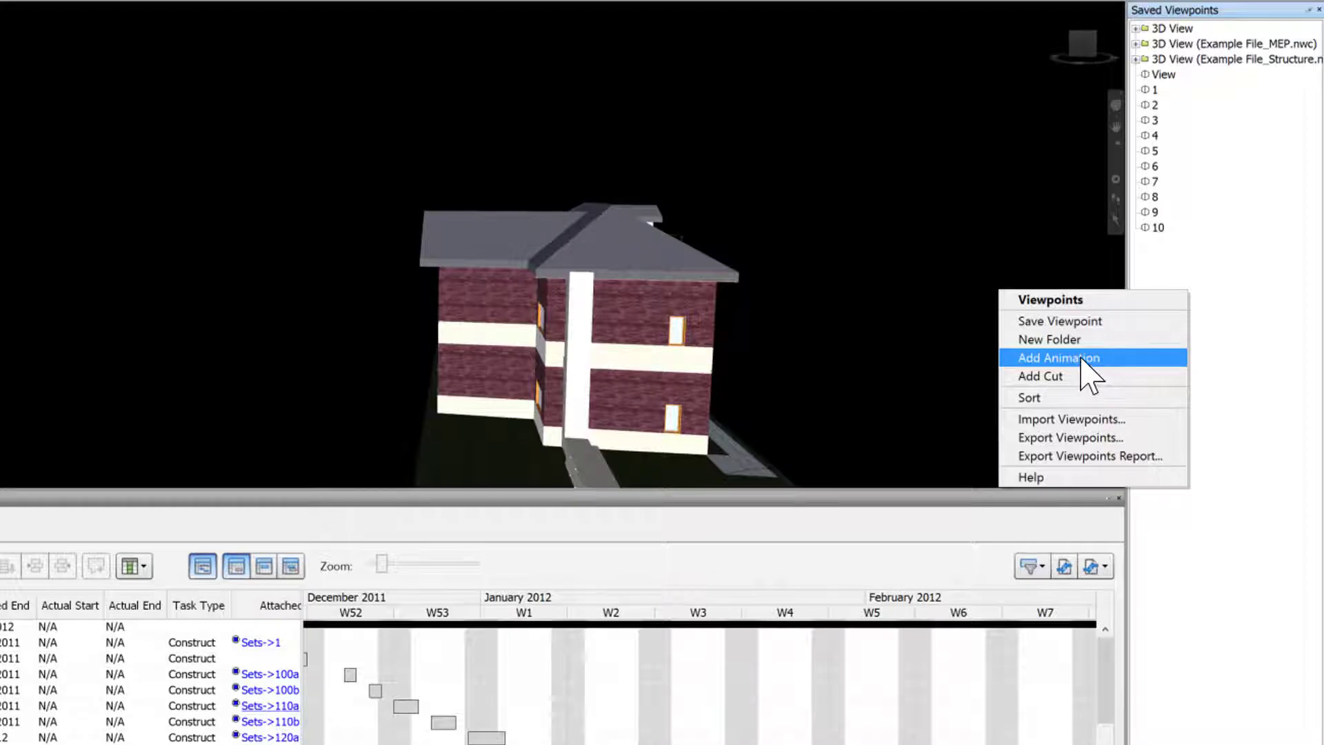
{"action": "left_click", "coordinate": [1089, 359]}
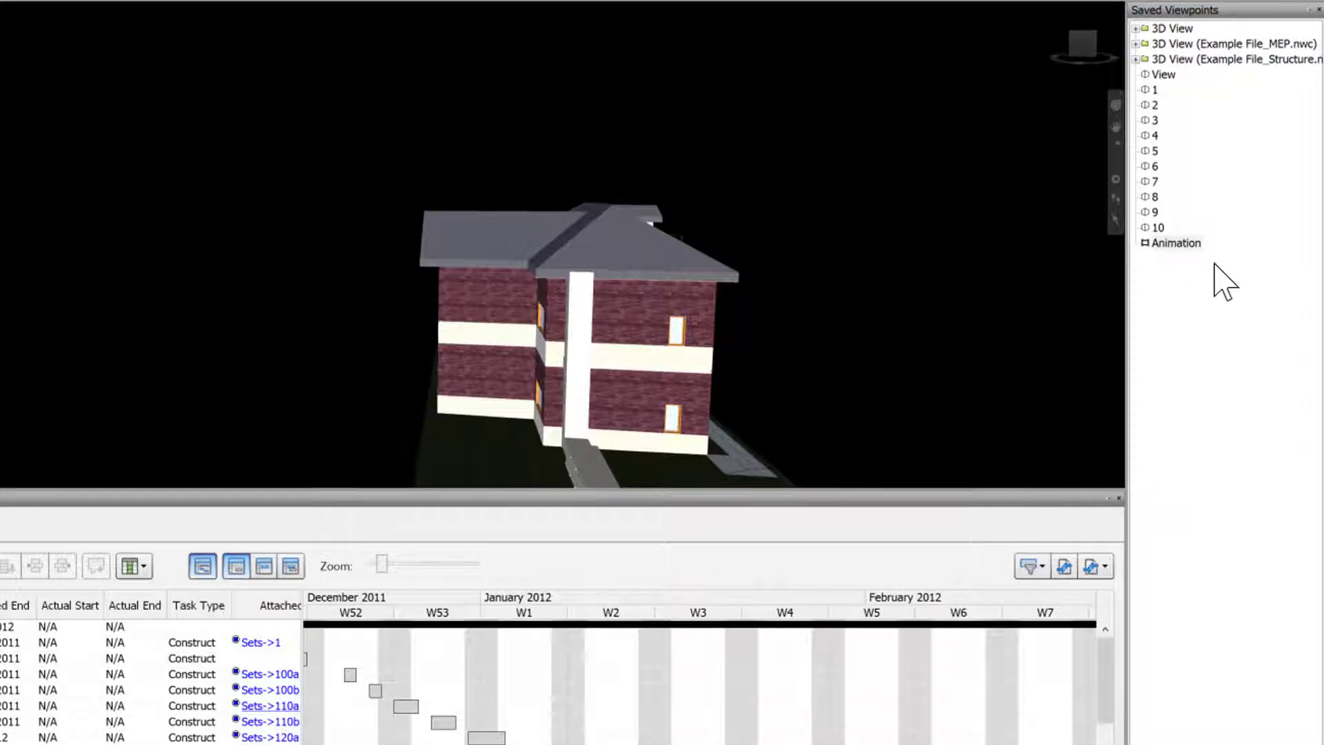
{"action": "right_click", "coordinate": [1181, 245]}
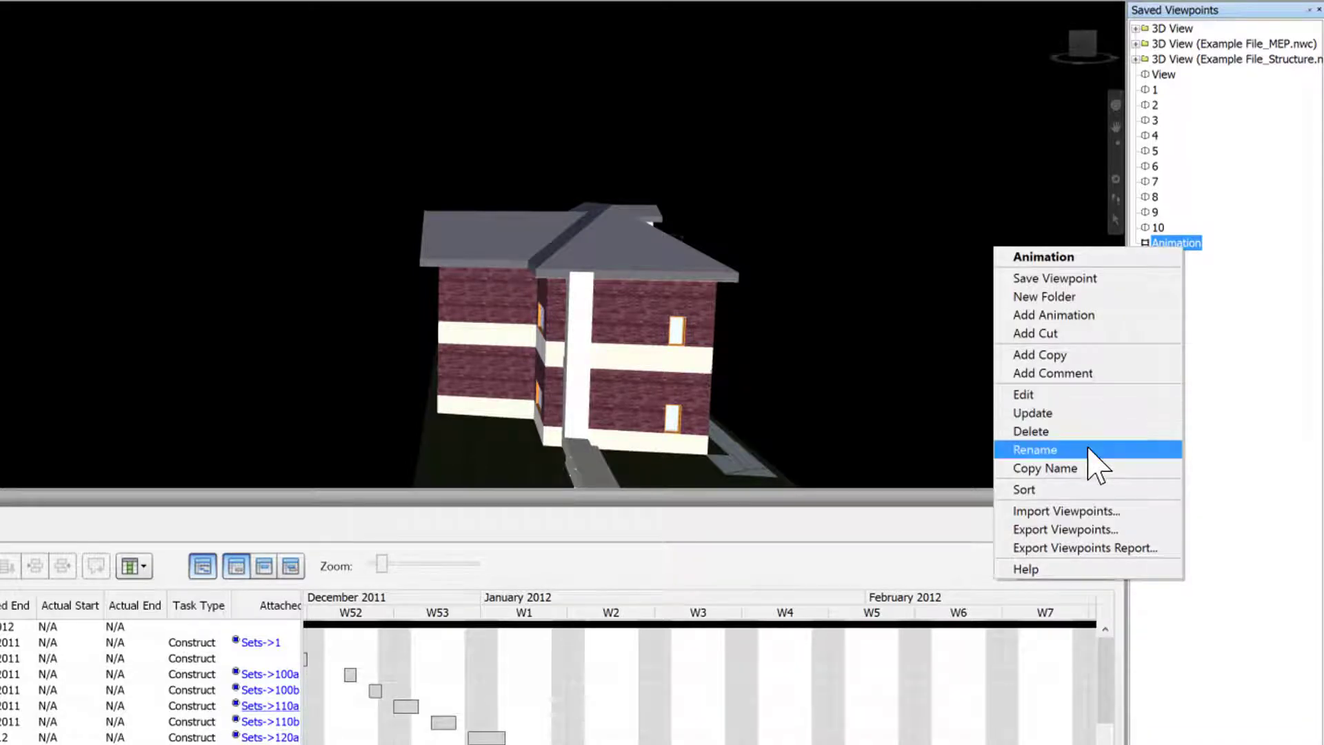
{"action": "left_click", "coordinate": [1034, 449]}
{"action": "type", "text": "Test1"}
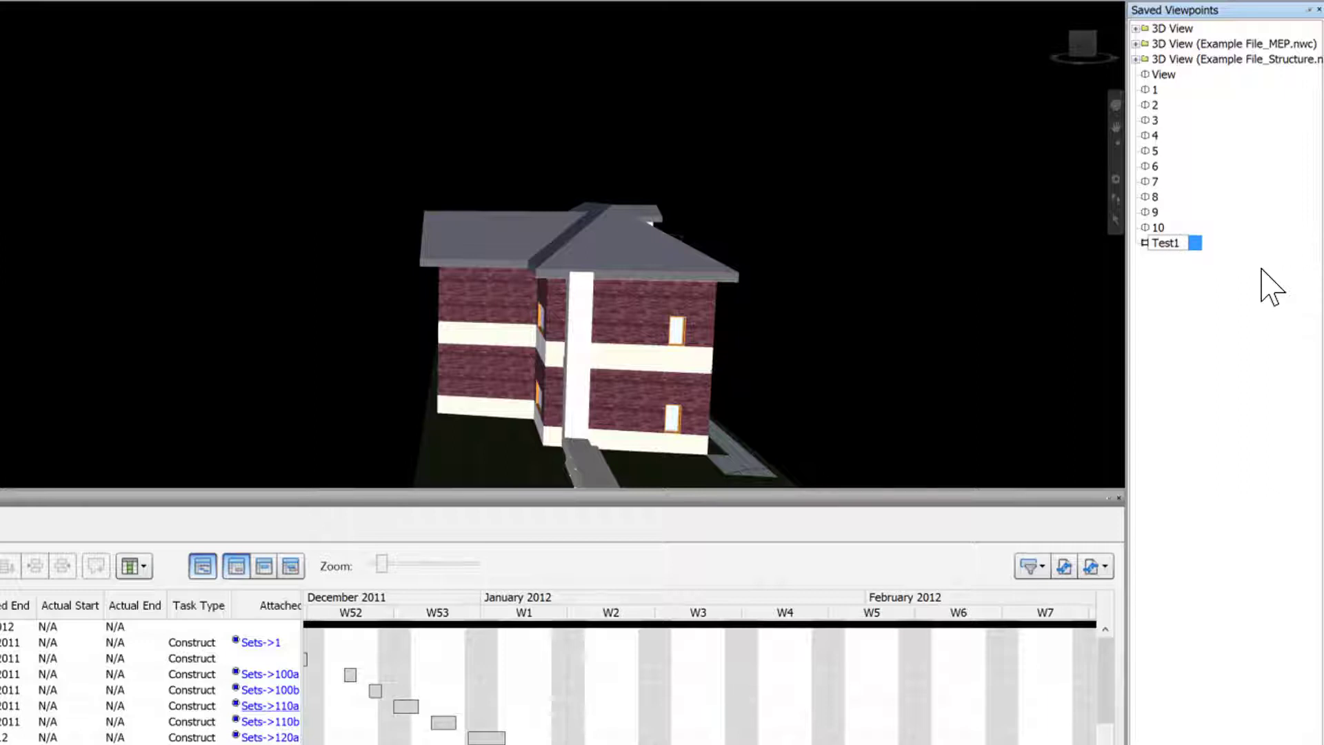
- Confirm the animation name Test1 and move saved viewpoints 1 through 10 into that animation
{"action": "key", "text": "Return"}
{"action": "key", "text": "1"}
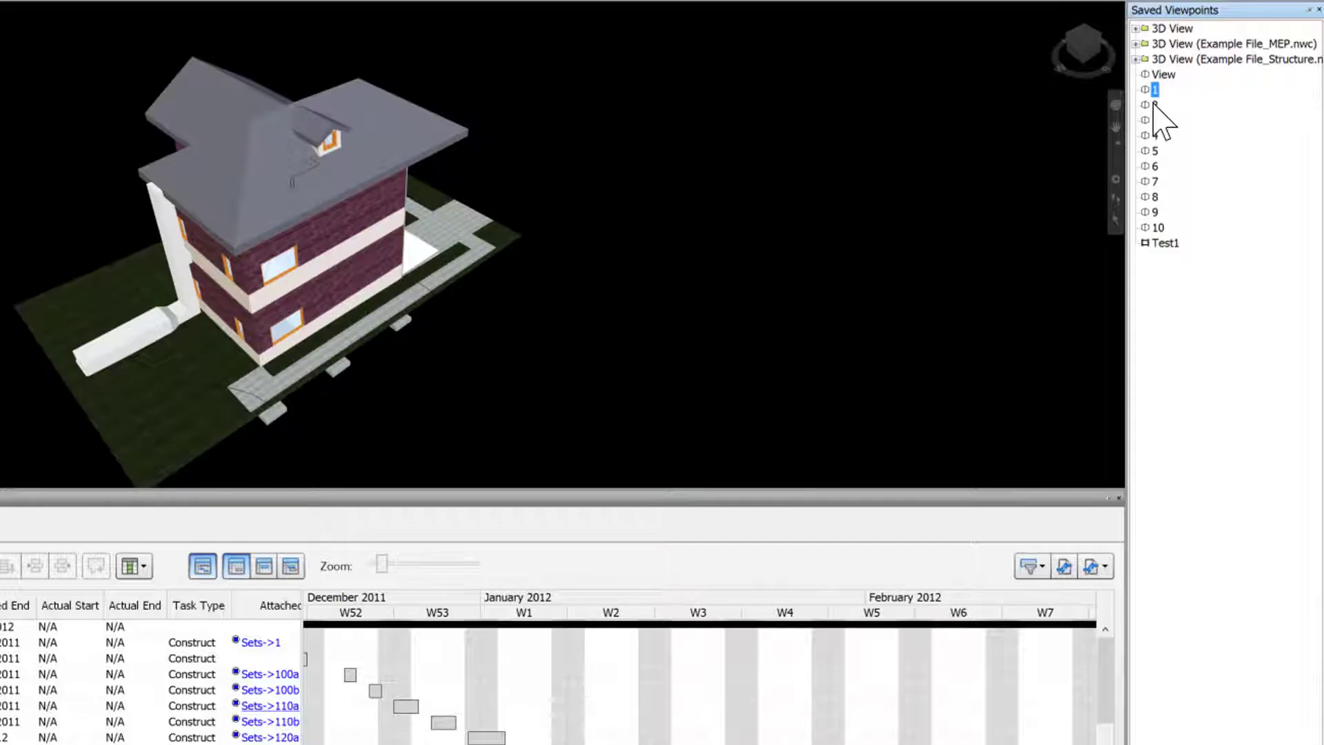
{"action": "left_click", "coordinate": [1158, 228], "text": "shift"}
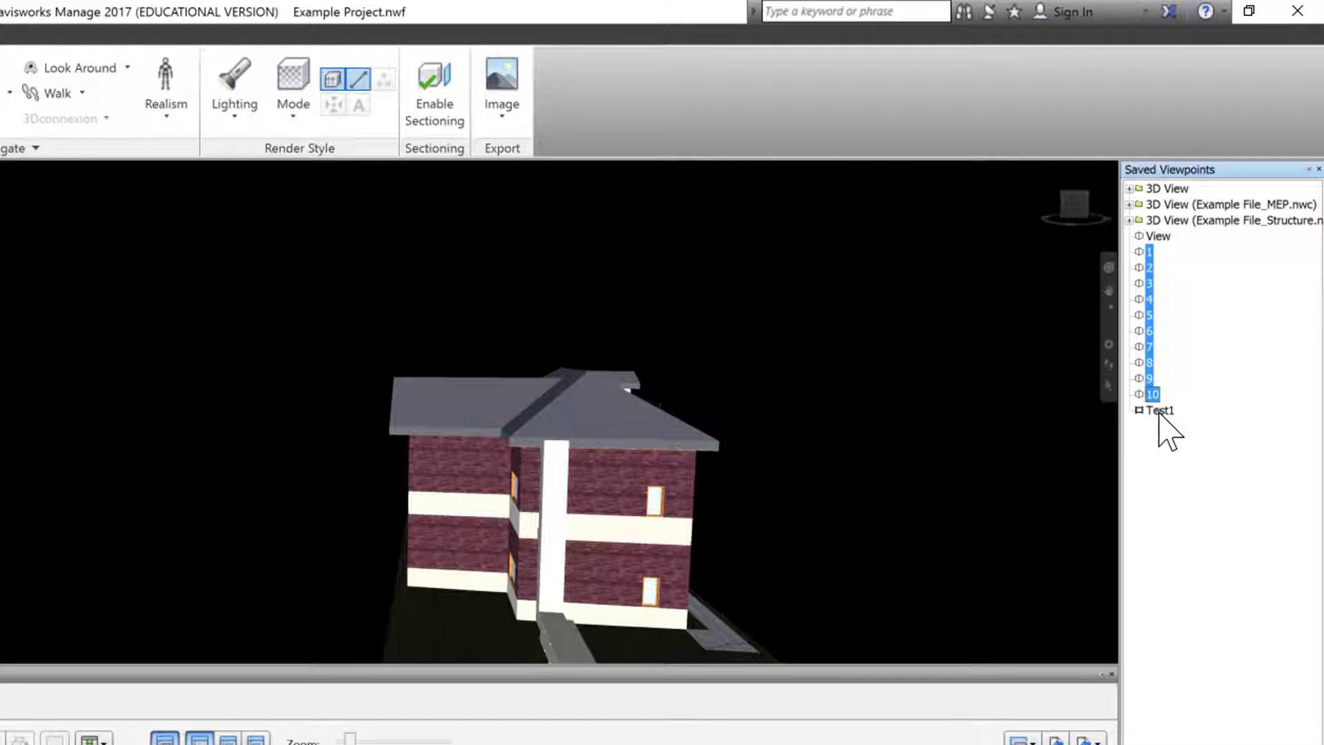
{"action": "left_click_drag", "start_coordinate": [1161, 417], "coordinate": [1160, 412]}
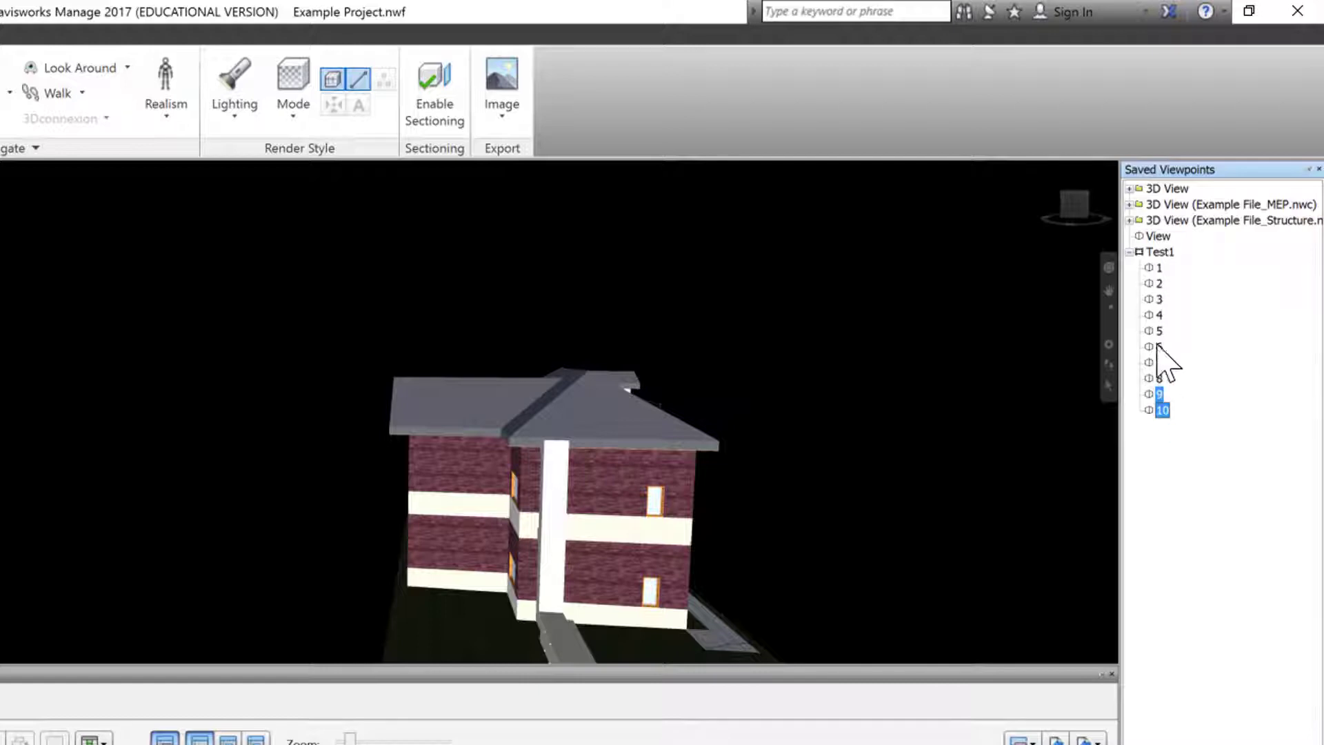
- Set the Test1 animation's duration to 30 with synchronized angular/linear speeds smoothing kept, and play the animation
{"action": "left_click", "coordinate": [1161, 252]}
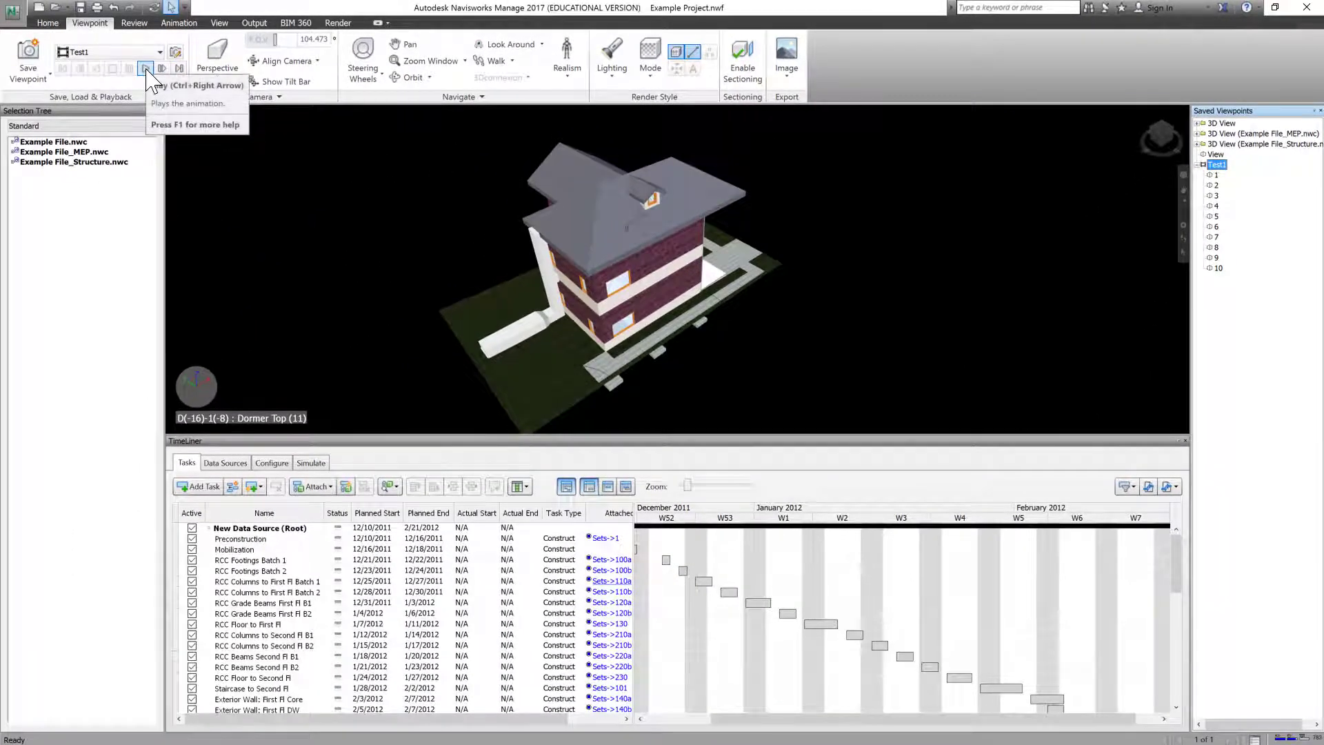
{"action": "right_click", "coordinate": [1217, 166]}
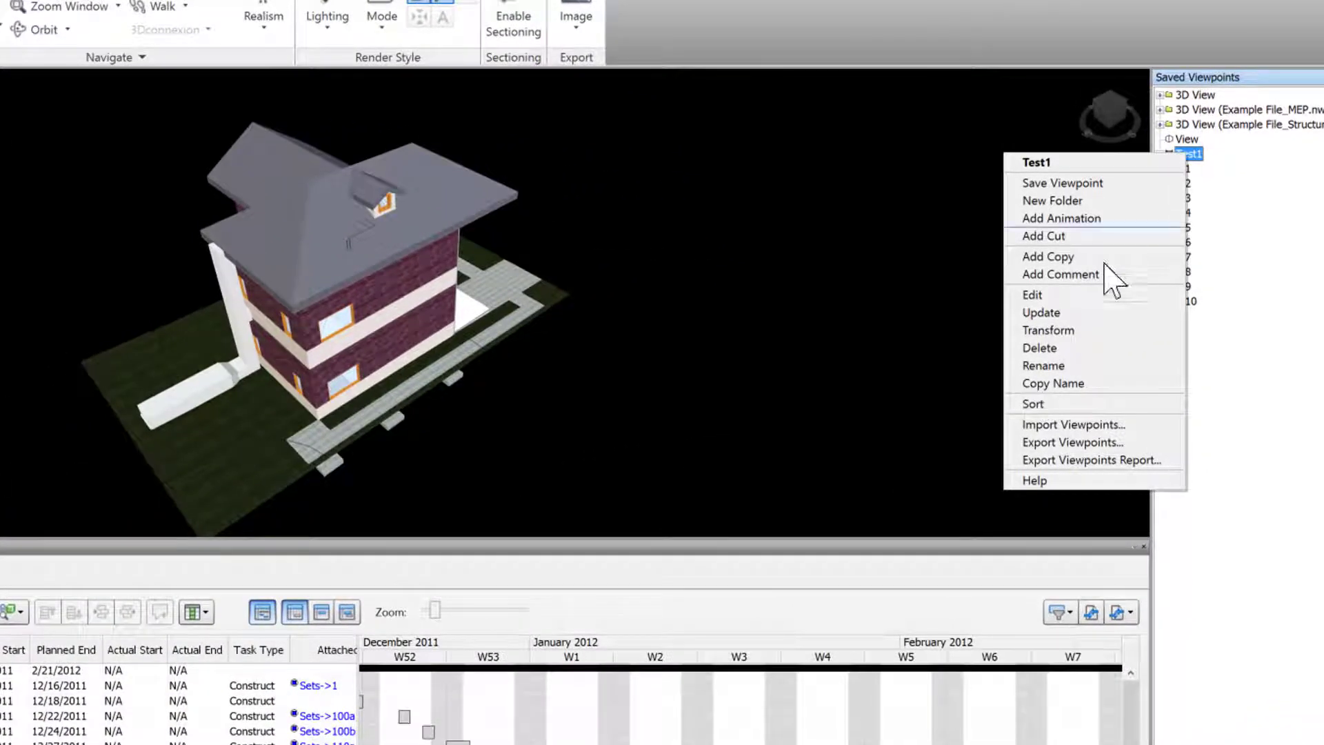
{"action": "left_click", "coordinate": [1064, 296]}
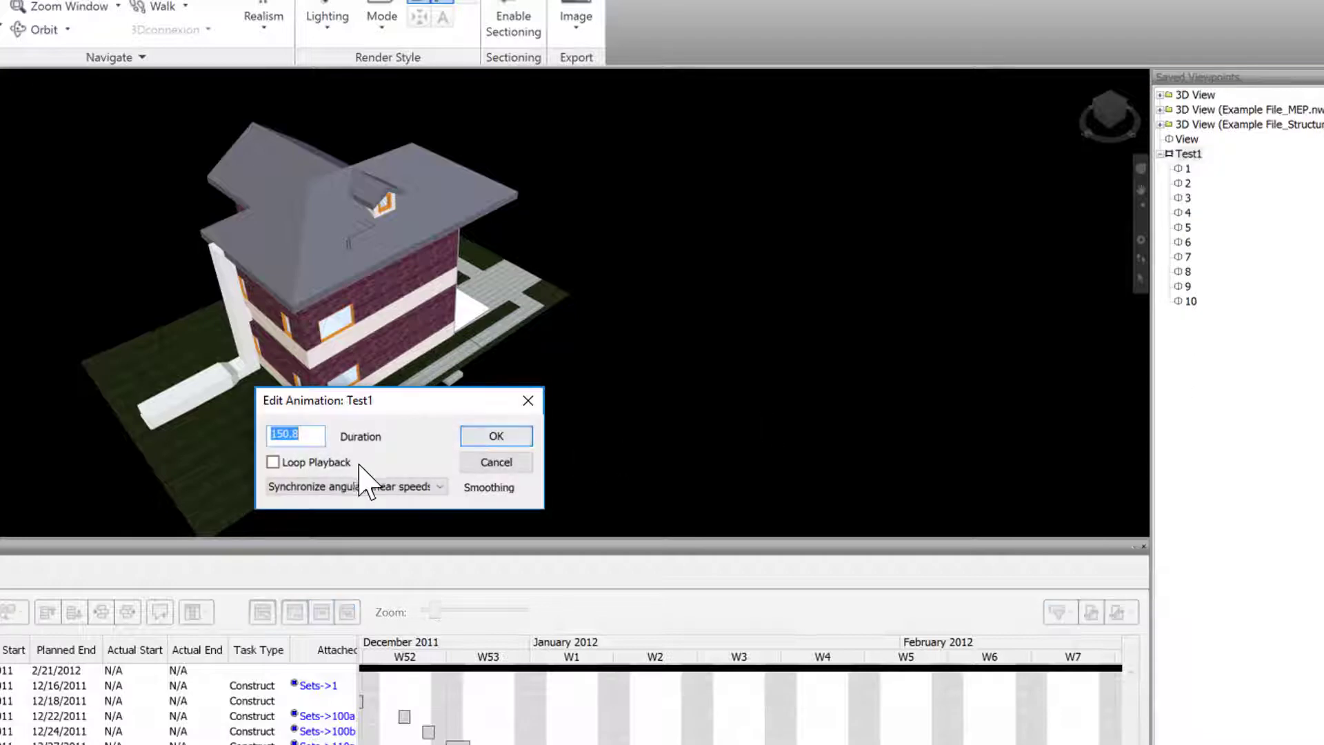
{"action": "left_click", "coordinate": [314, 433]}
{"action": "left_click_drag", "start_coordinate": [315, 436], "coordinate": [212, 447]}
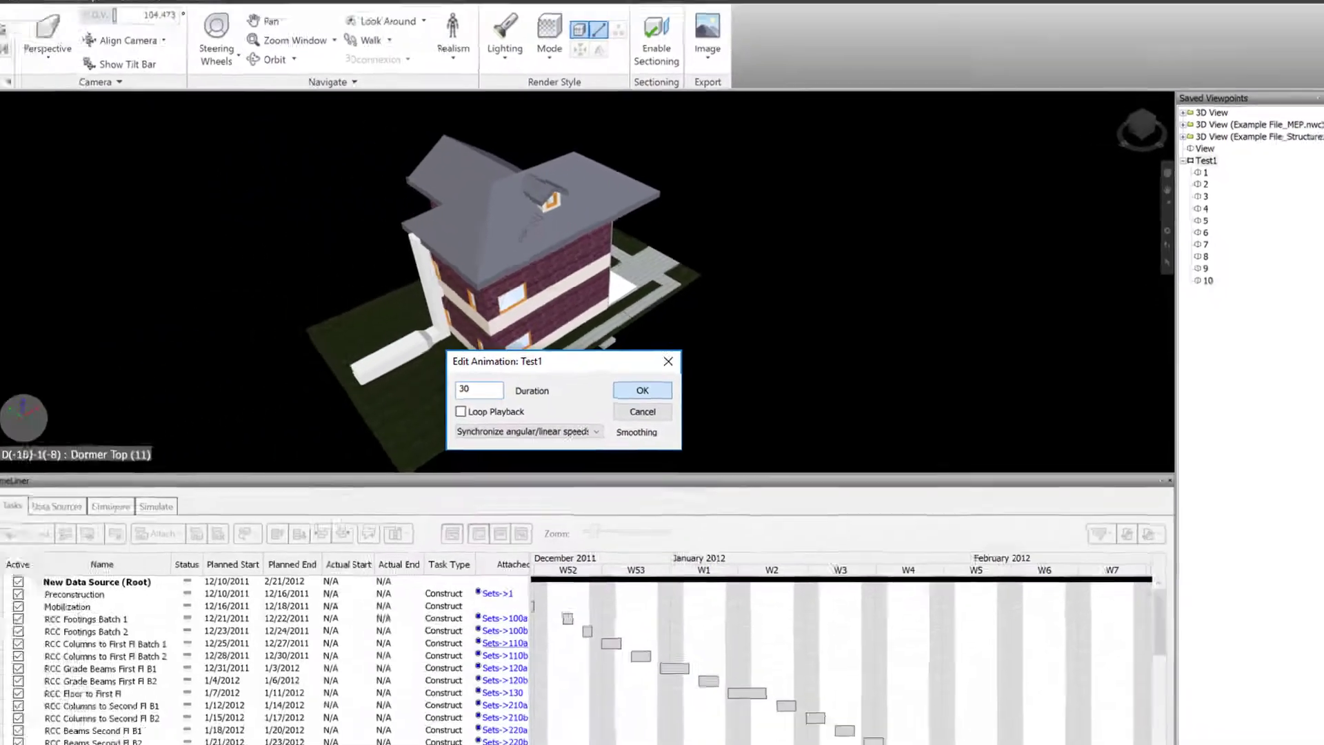
{"action": "left_click", "coordinate": [642, 391]}
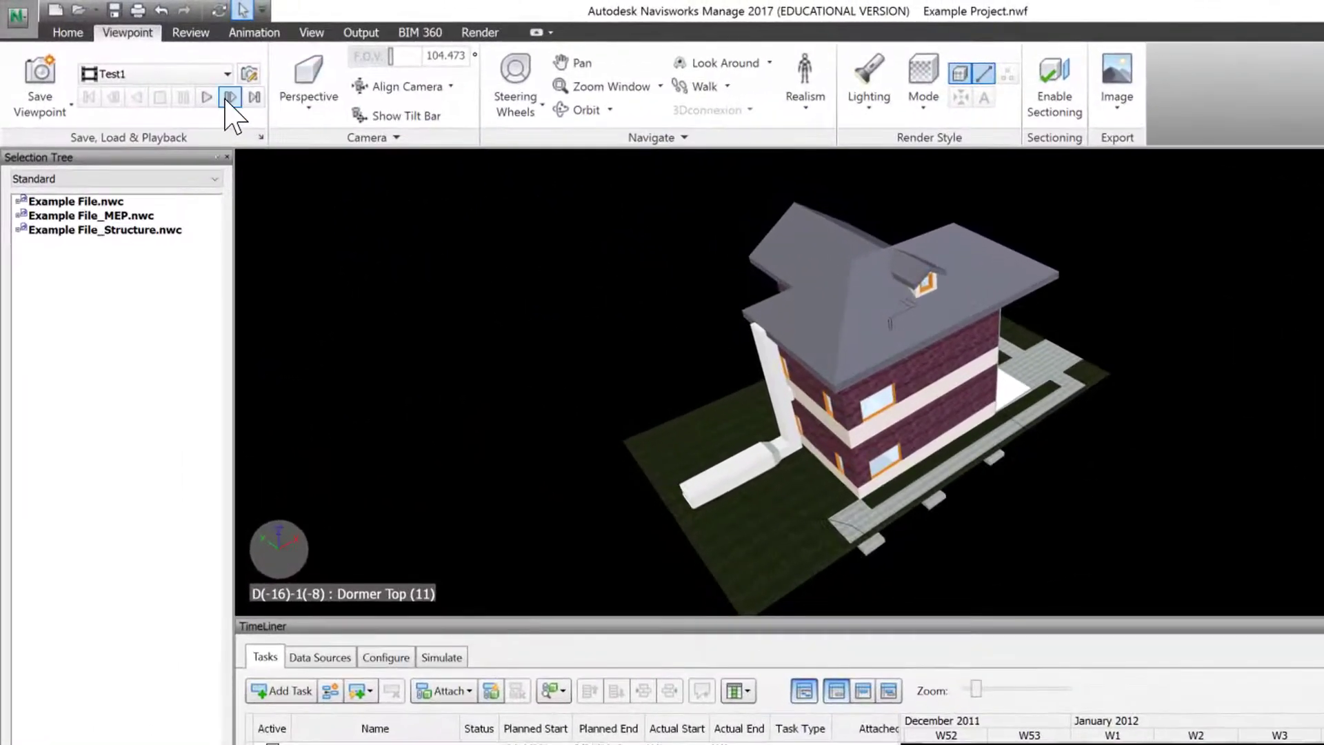
{"action": "left_click", "coordinate": [206, 98]}
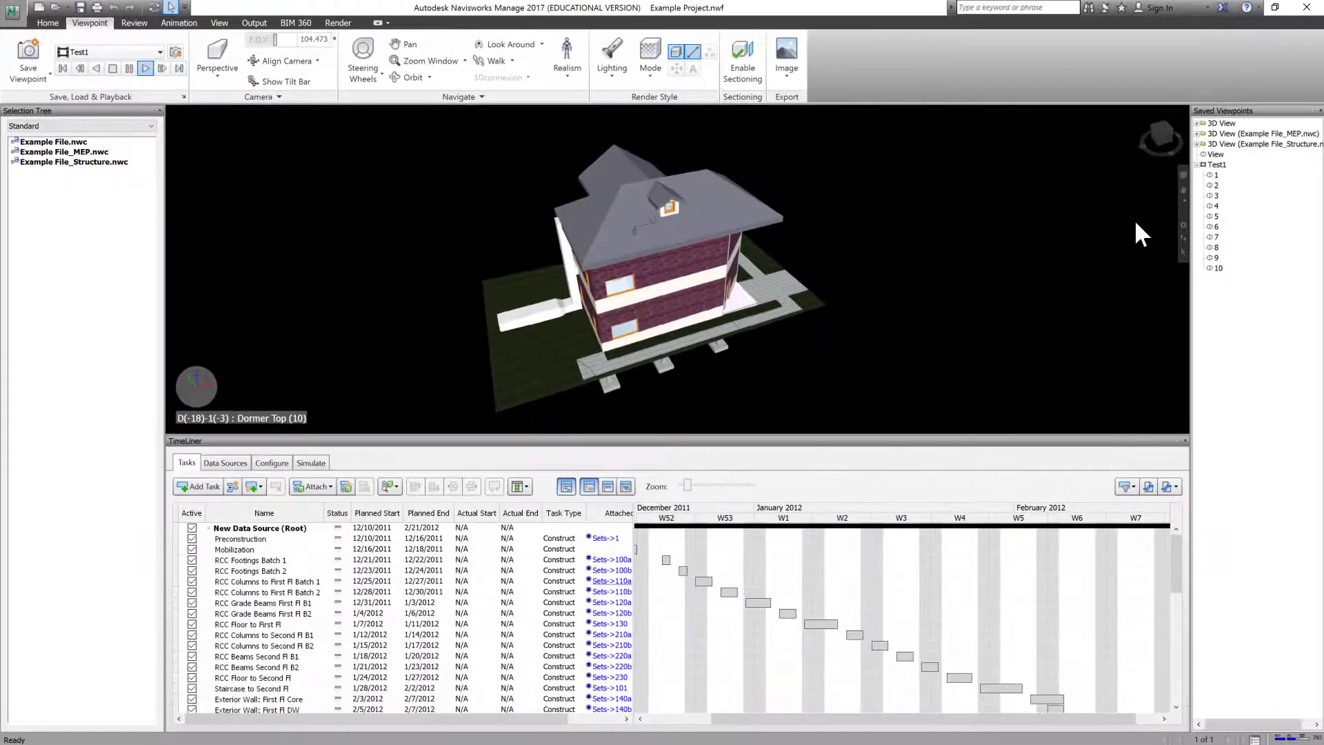